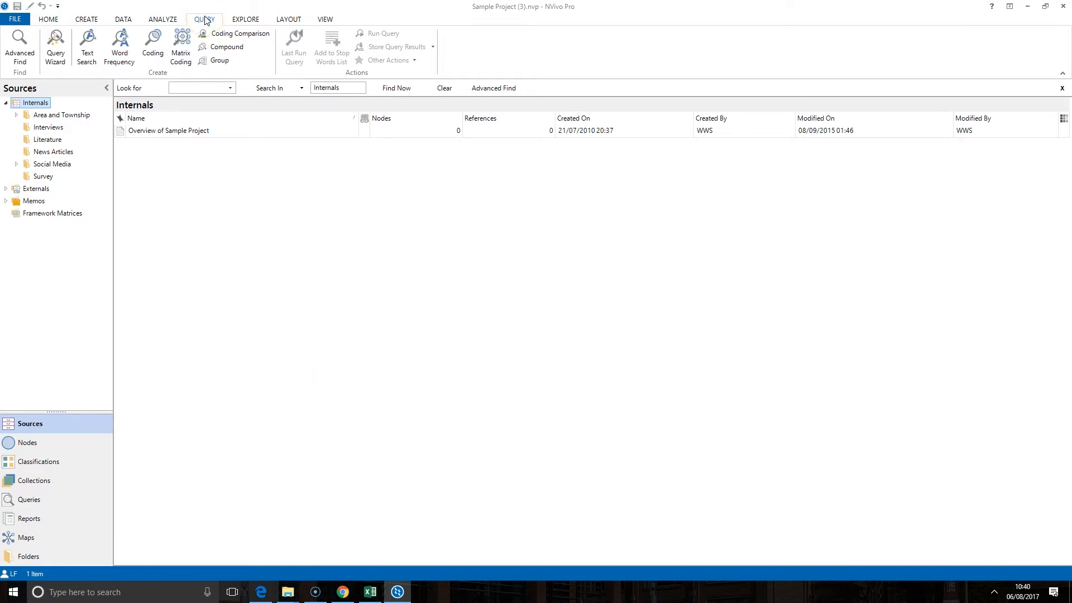
# Step: Open a new Text Search Query from the Query tab
pyautogui.click(94, 60)
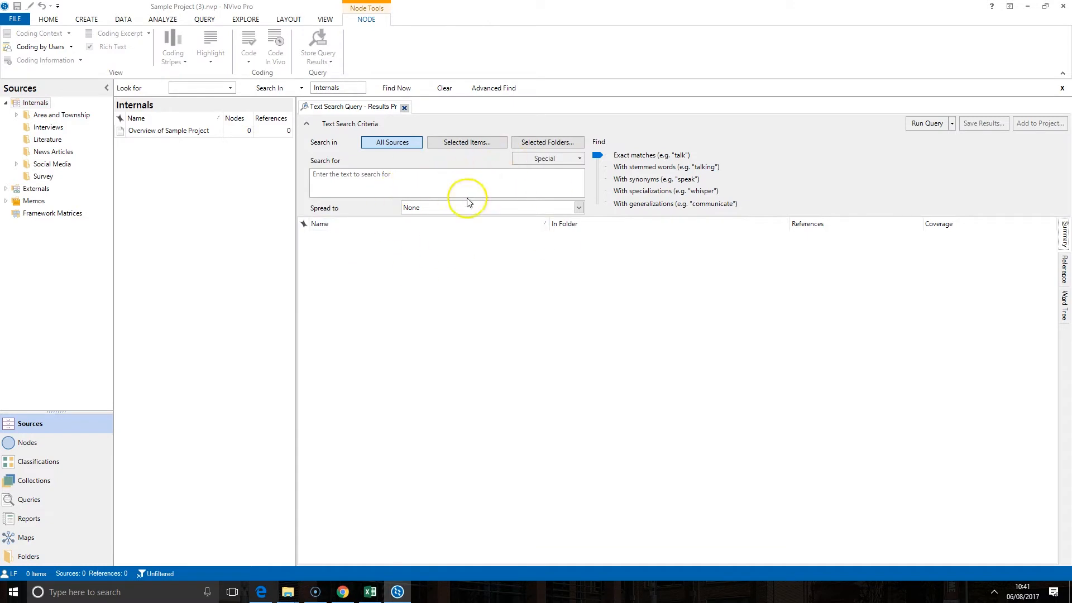
pyautogui.click(531, 191)
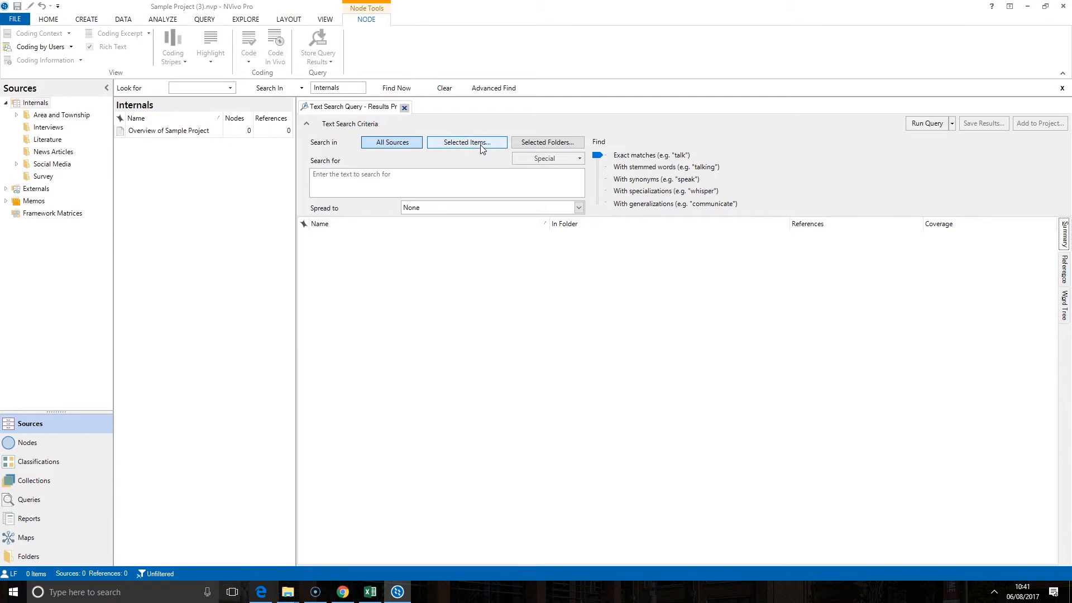
pyautogui.click(406, 146)
# Step: Limit the search scope to the Interview Participants cases under Cases > People
pyautogui.click(406, 176)
pyautogui.click(467, 146)
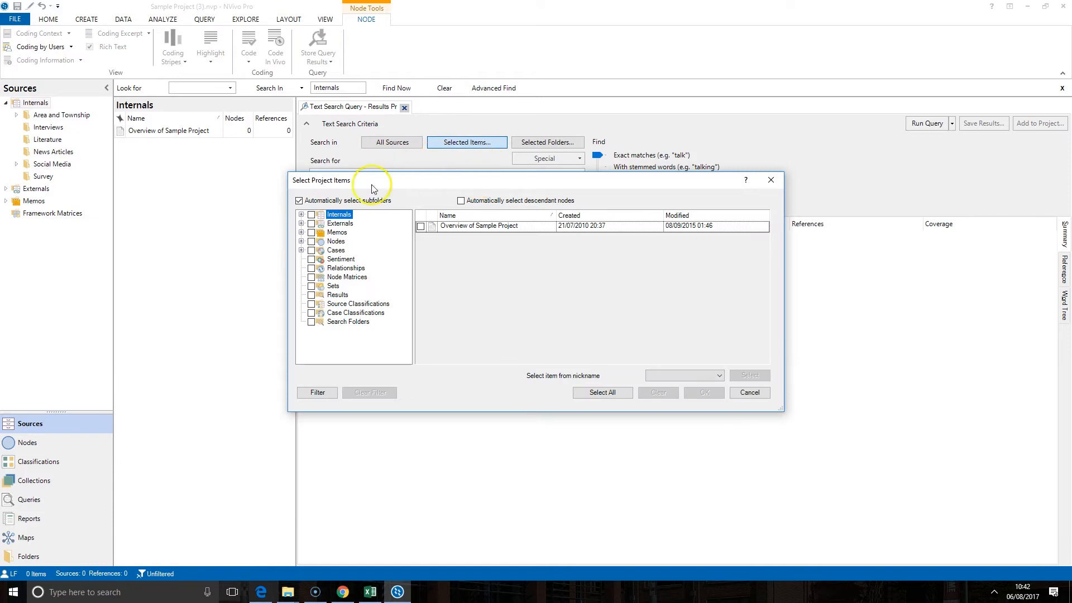
pyautogui.click(335, 250)
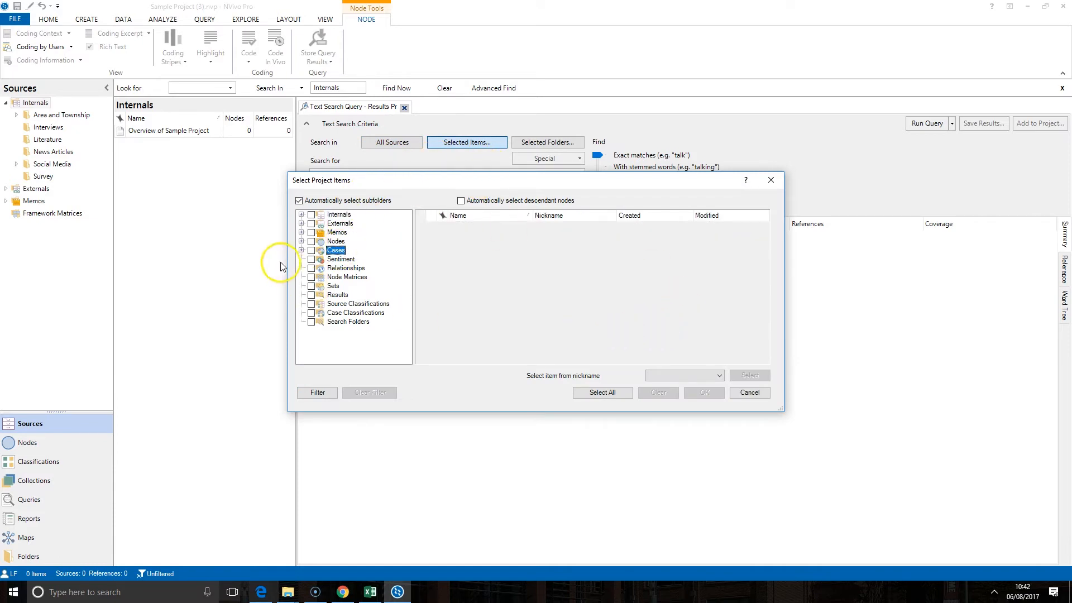
pyautogui.click(301, 251)
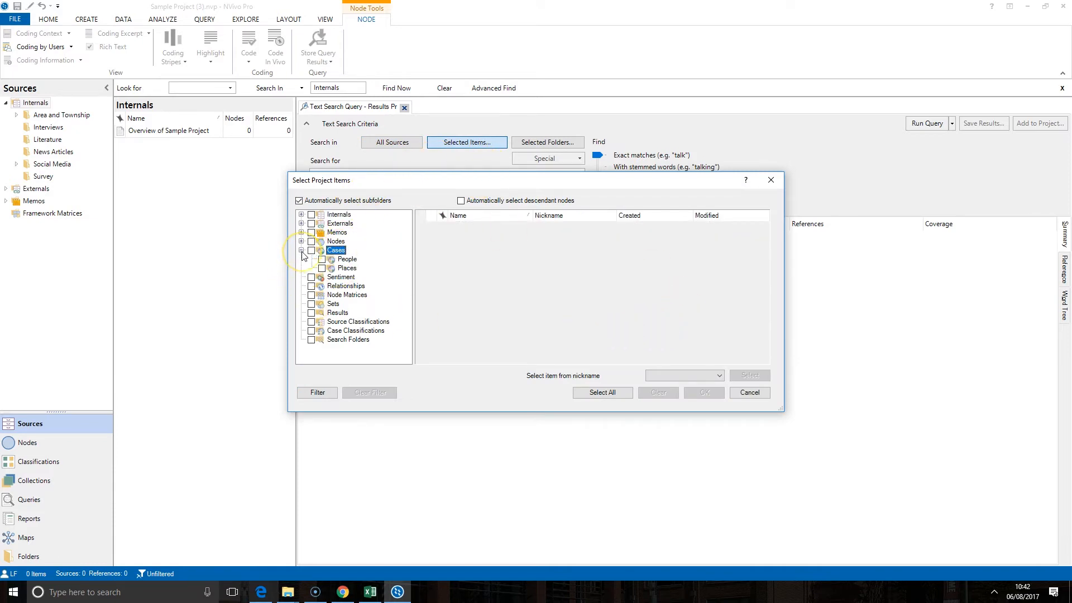
pyautogui.click(347, 259)
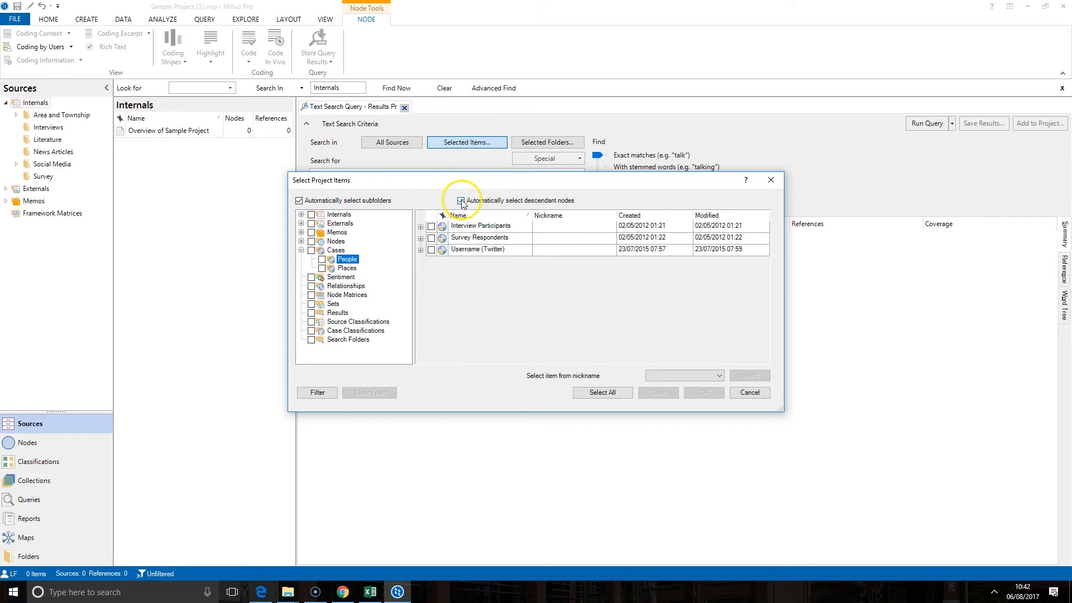
pyautogui.click(431, 226)
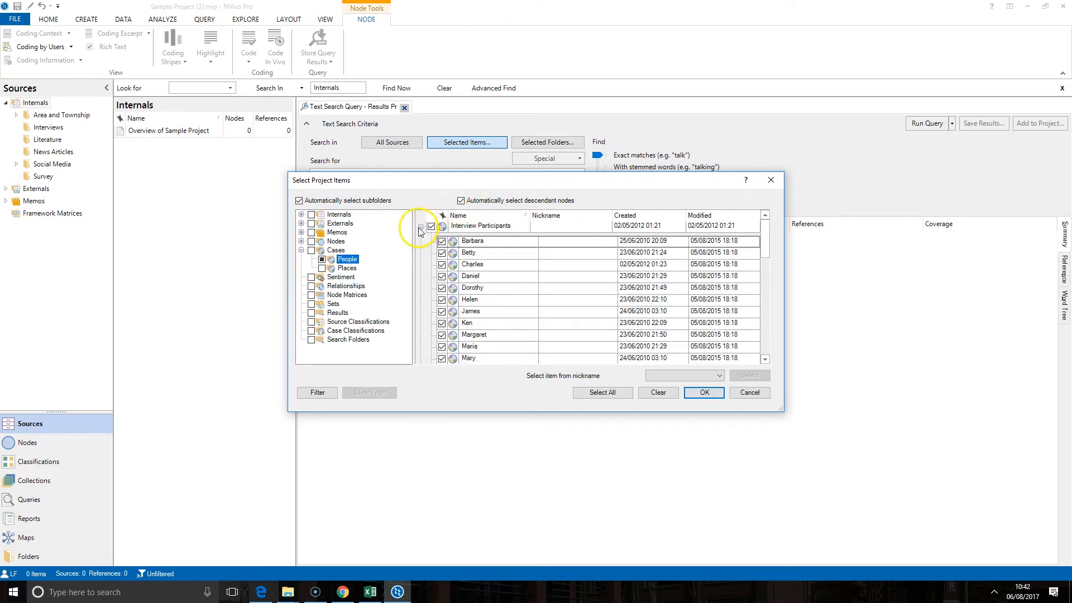
pyautogui.scroll(-5, 452, 290)
pyautogui.scroll(5, 453, 290)
pyautogui.click(697, 393)
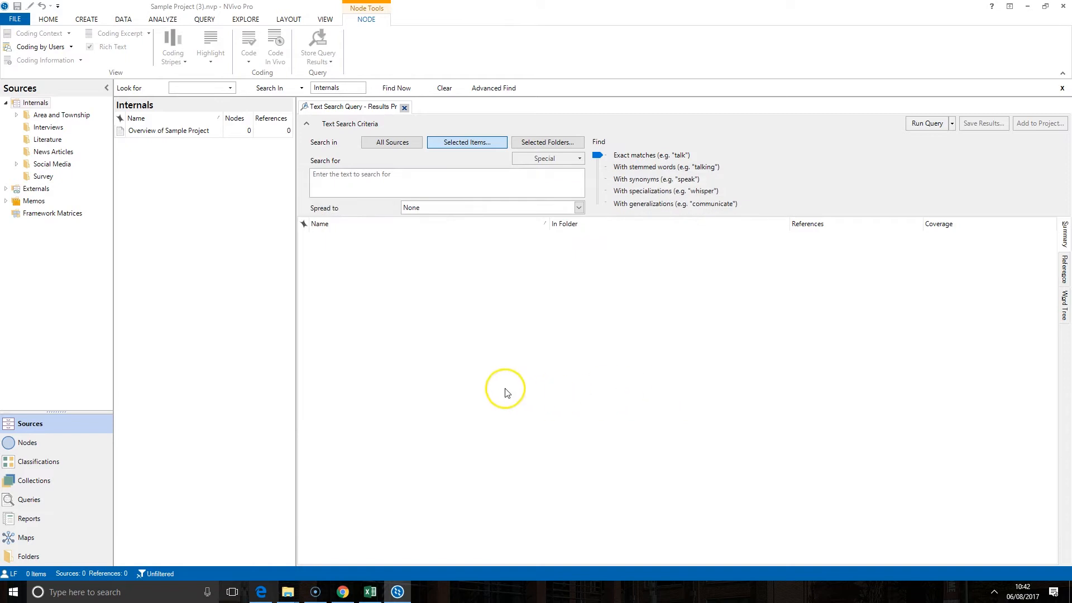
# Step: Enter 'fish' as the search term and run the query
pyautogui.click(357, 181)
pyautogui.write('fish')
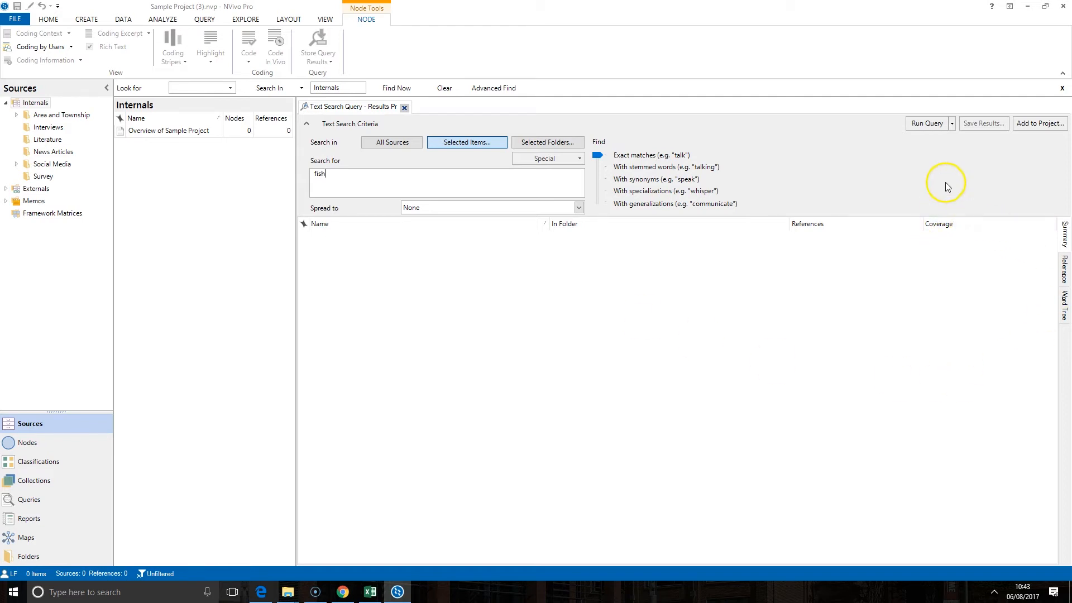
pyautogui.click(926, 123)
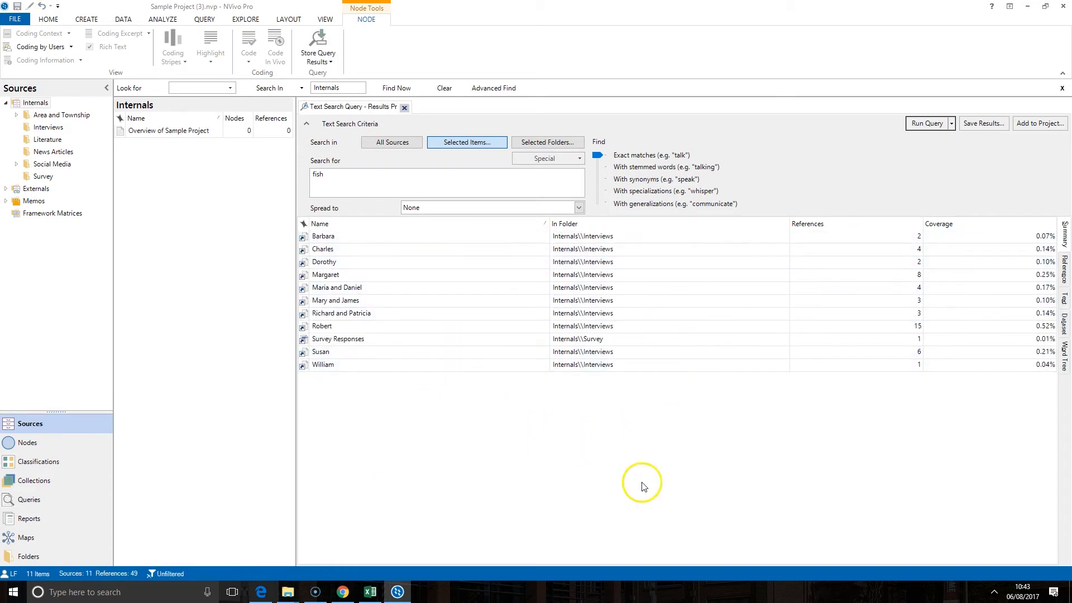
# Step: Sort sources by references, show matching passages, and open the top interview at its match
pyautogui.click(393, 237)
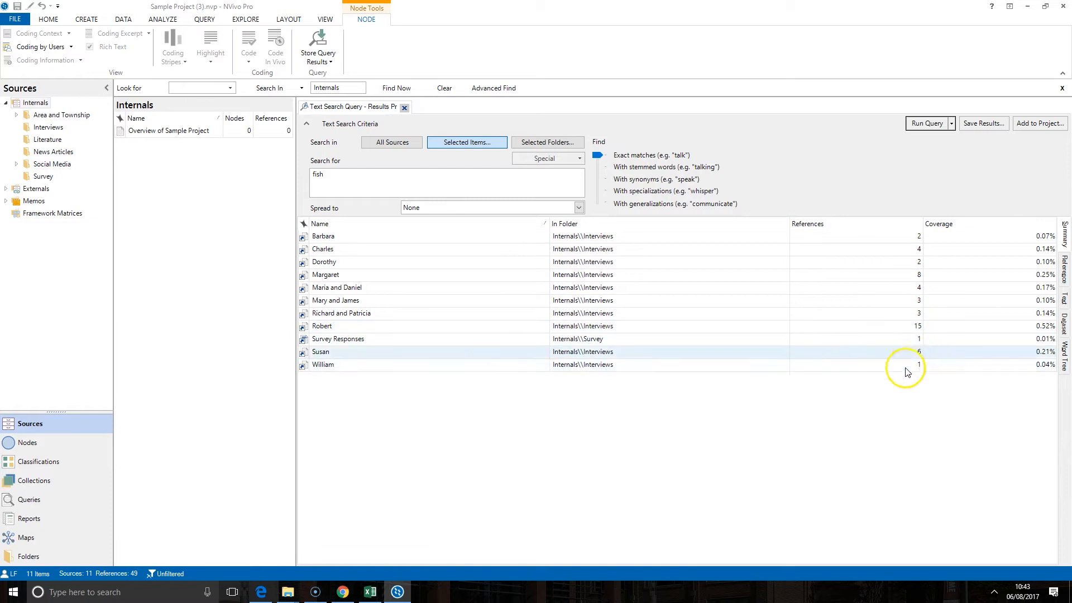
pyautogui.click(851, 224)
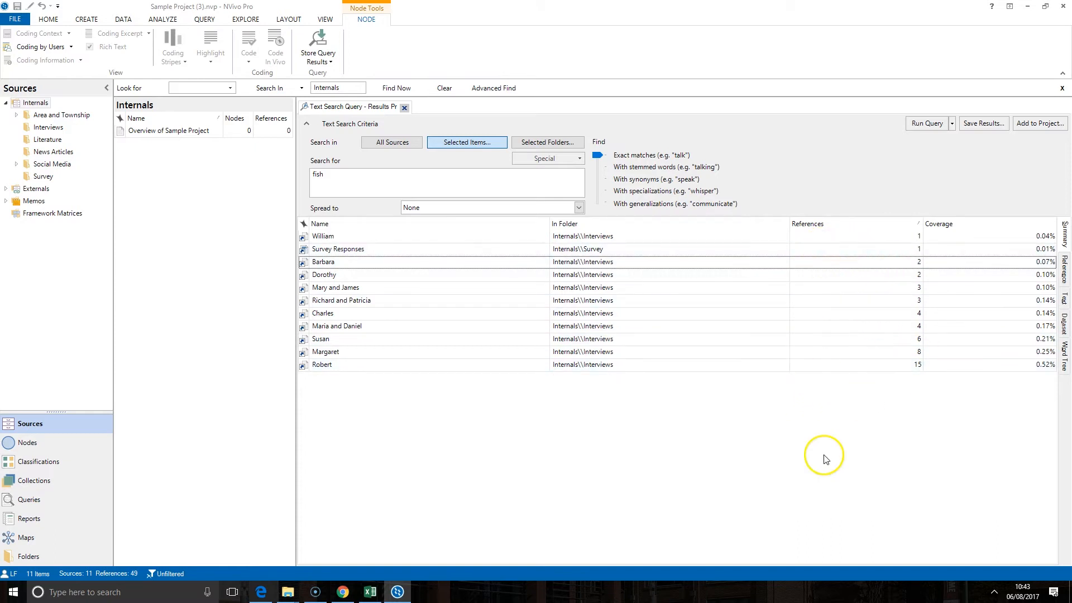
pyautogui.click(1064, 278)
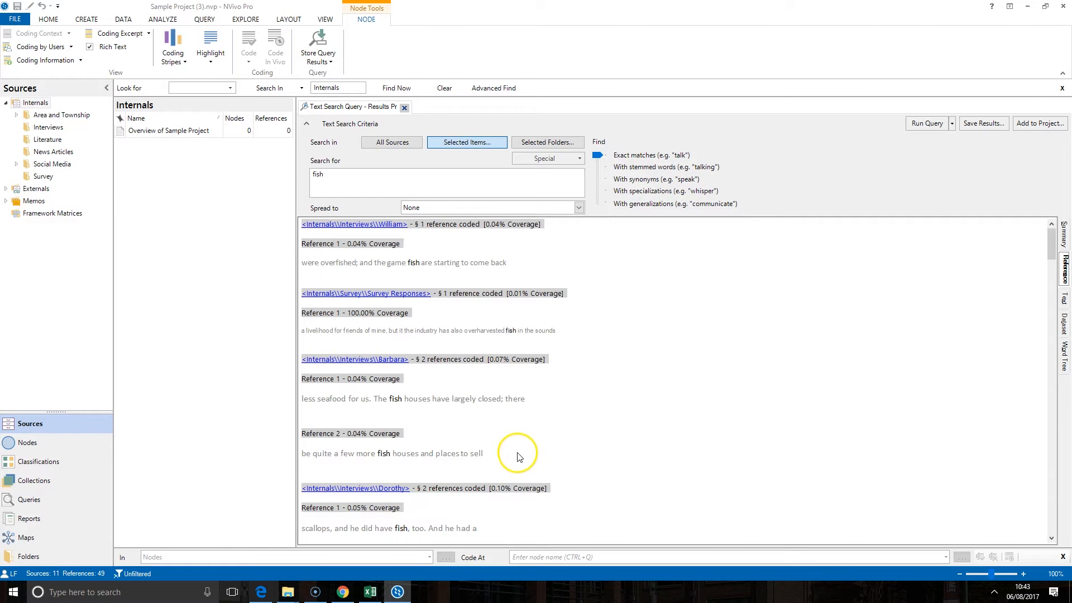
pyautogui.click(378, 224)
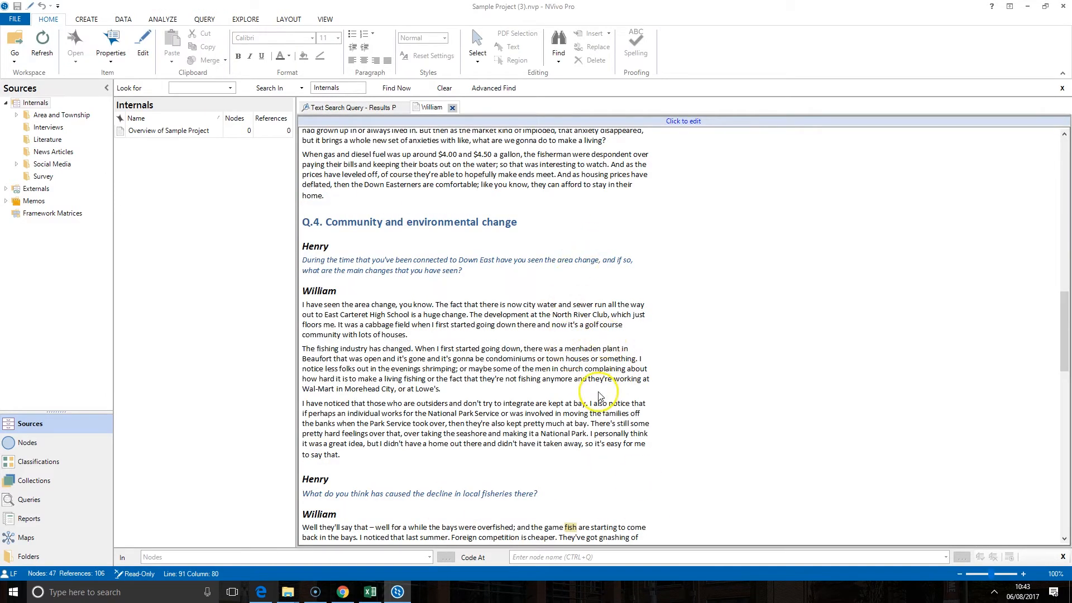
# Step: Close the transcript and review fish matches in the Text view, Survey Responses dataset and word tree
pyautogui.scroll(-4, 598, 395)
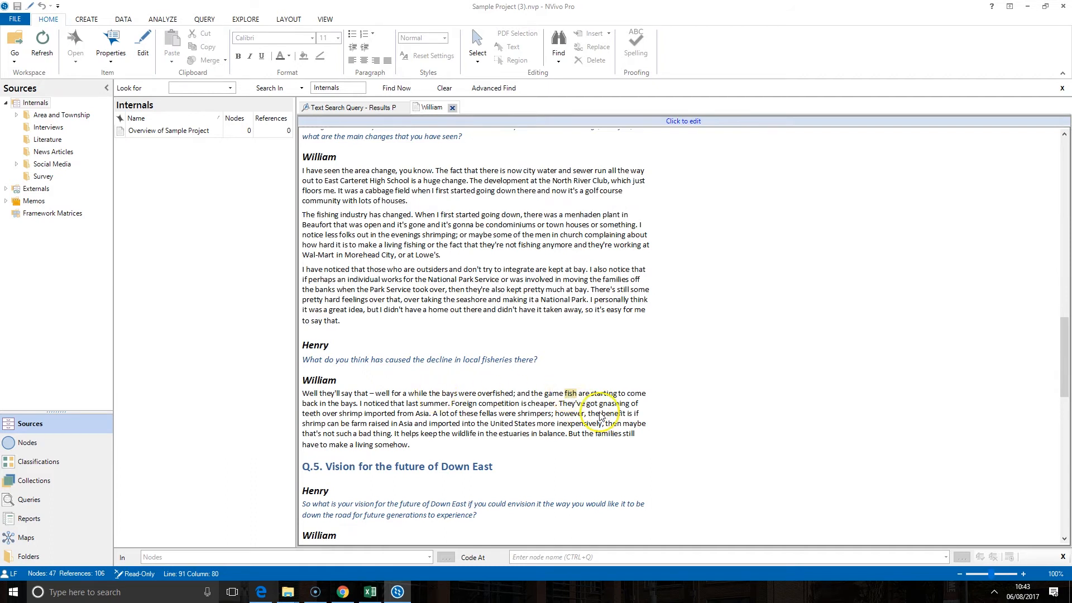
pyautogui.click(452, 107)
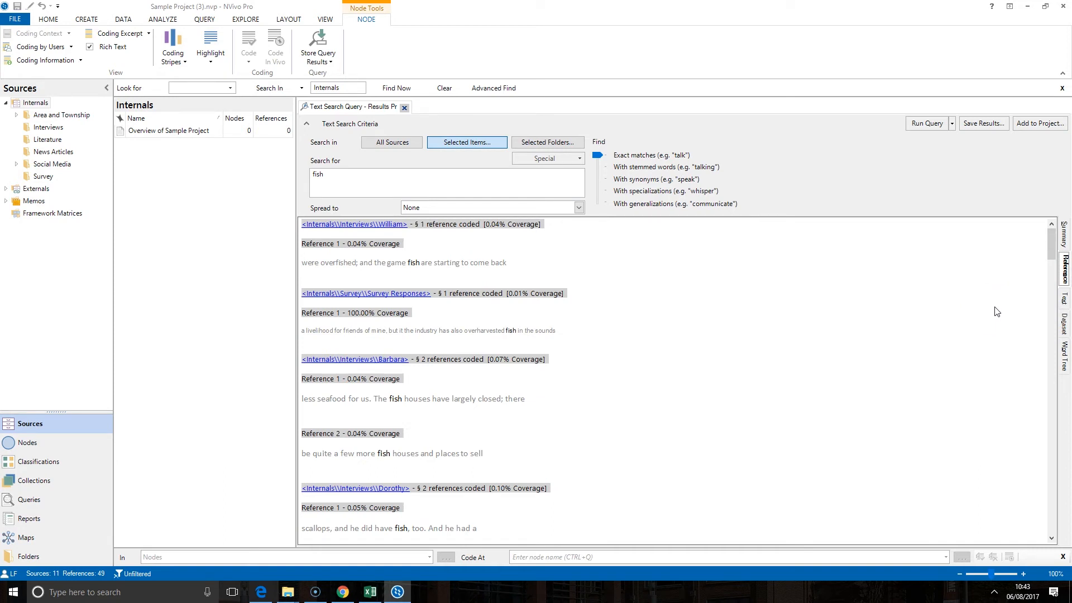
pyautogui.click(1065, 302)
pyautogui.click(1065, 301)
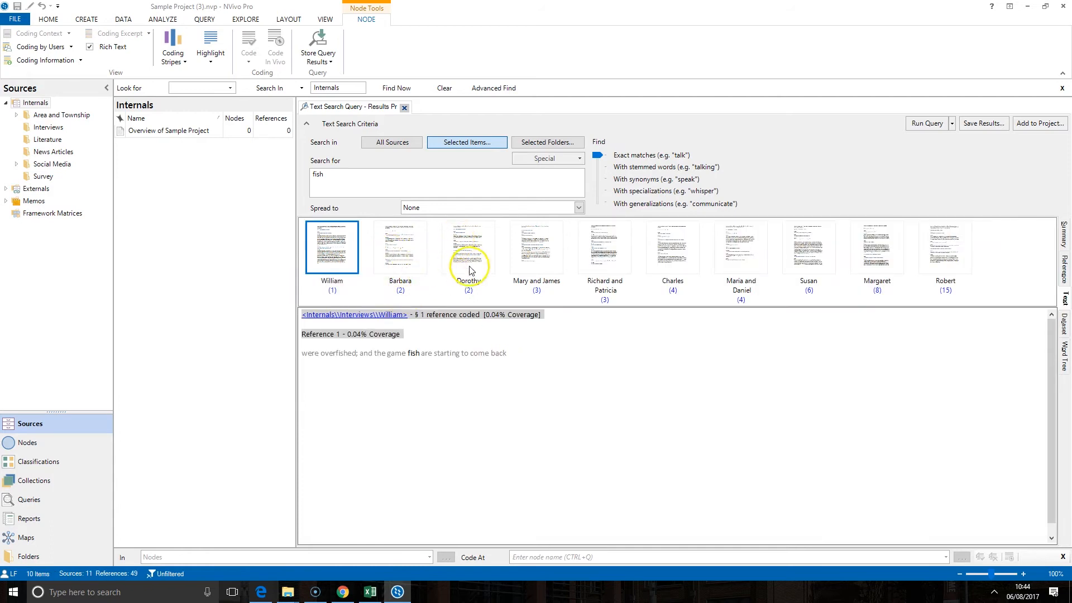
pyautogui.click(734, 237)
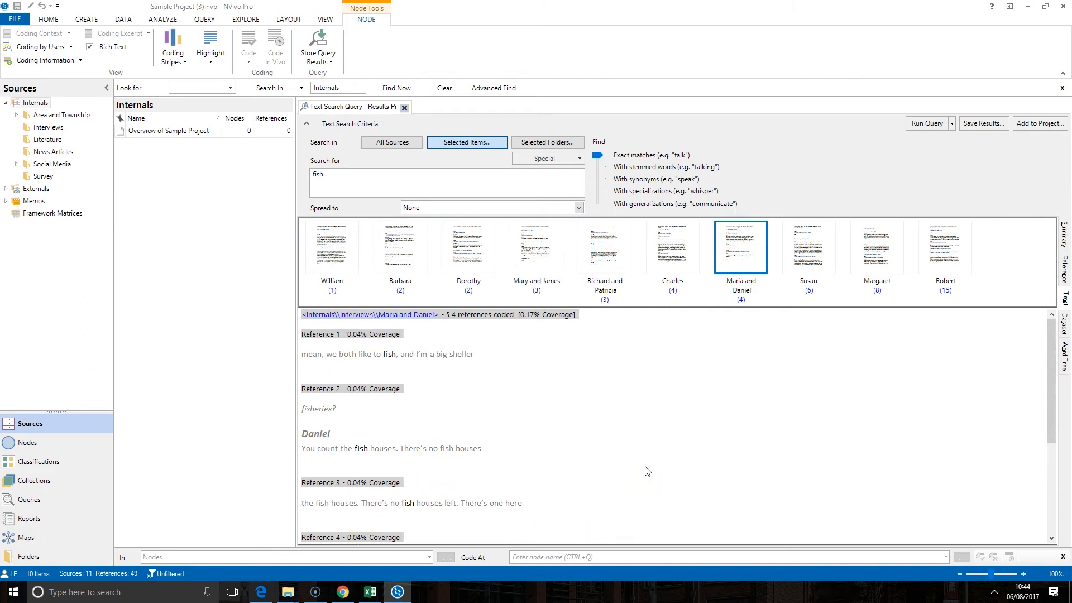
pyautogui.click(1064, 324)
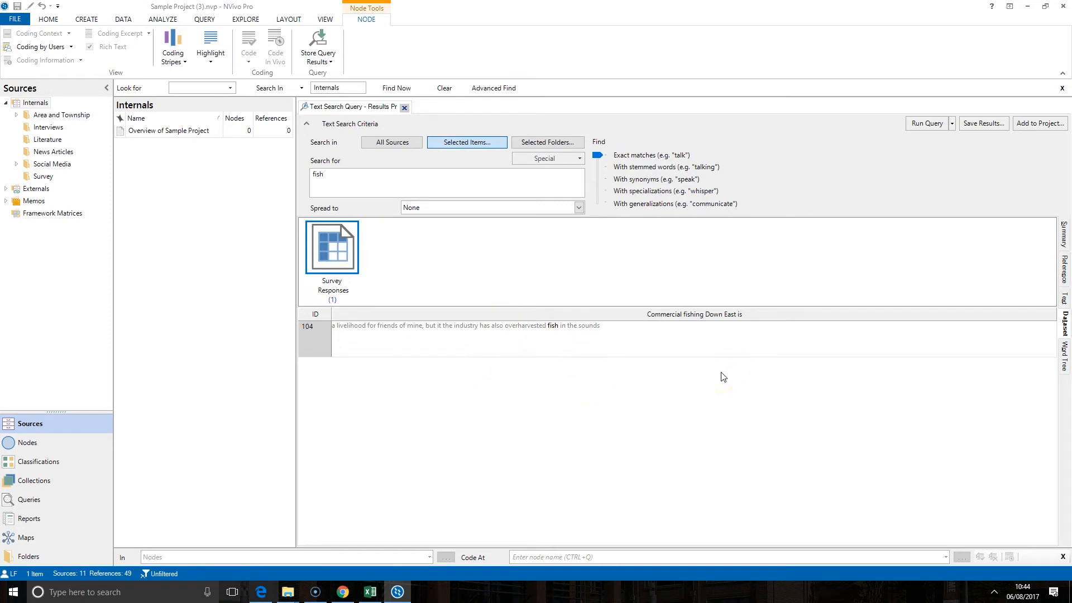
pyautogui.click(1064, 360)
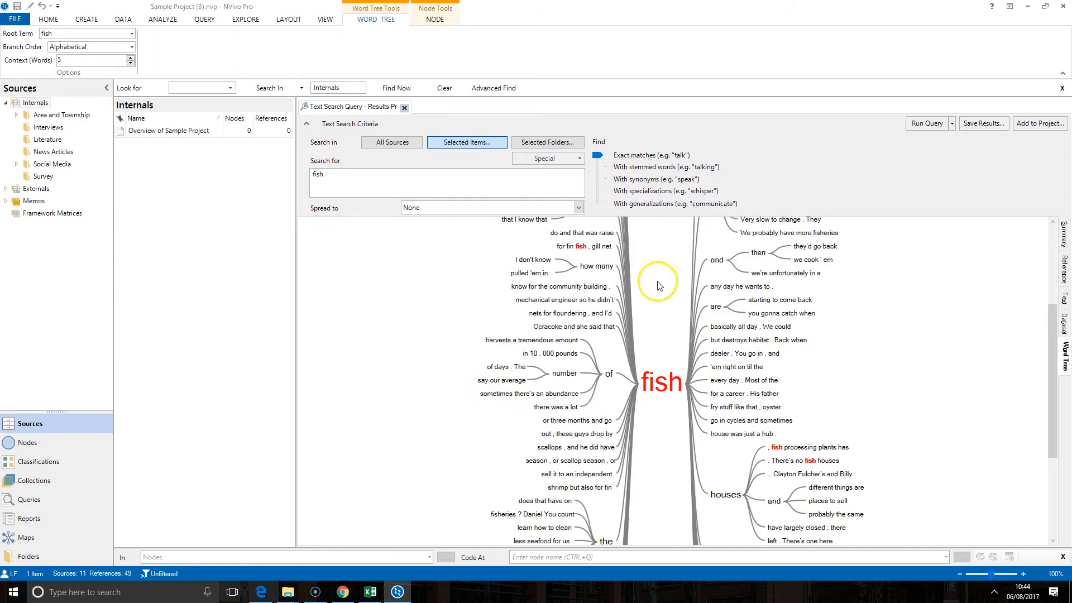
# Step: Explore the fish word tree and highlight the 'I don't know how many fish' branch
pyautogui.scroll(6, 659, 340)
pyautogui.scroll(-4, 565, 270)
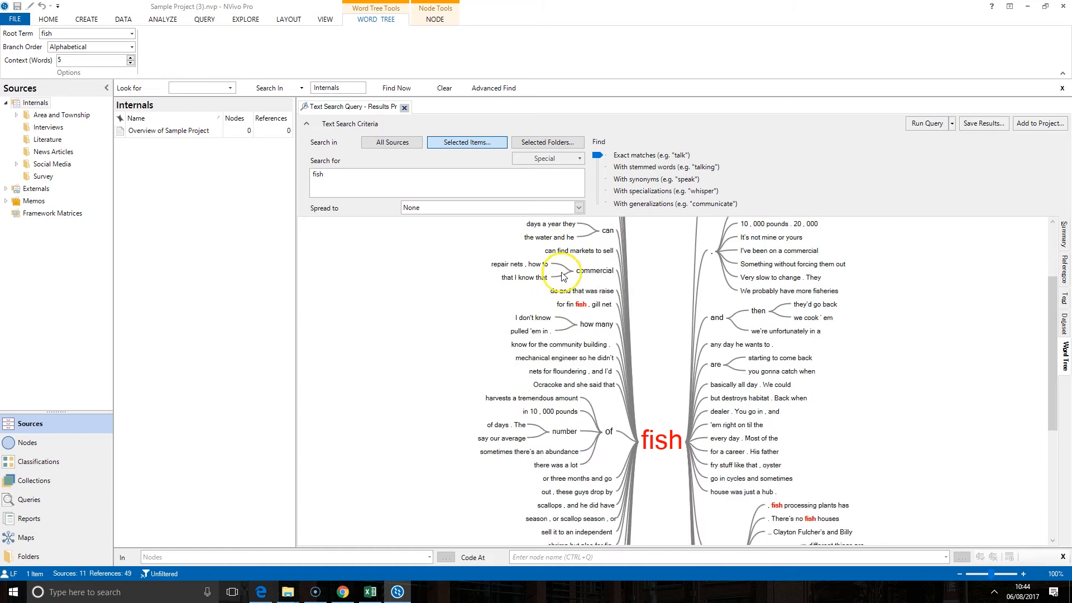
pyautogui.scroll(-4, 565, 271)
pyautogui.scroll(3, 620, 360)
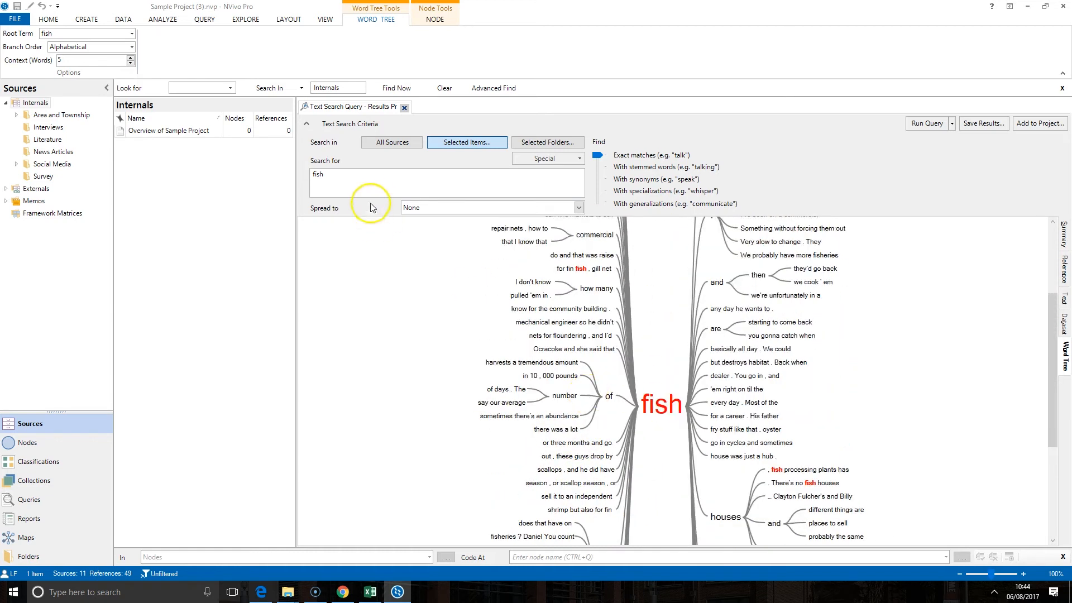
pyautogui.scroll(-4, 611, 441)
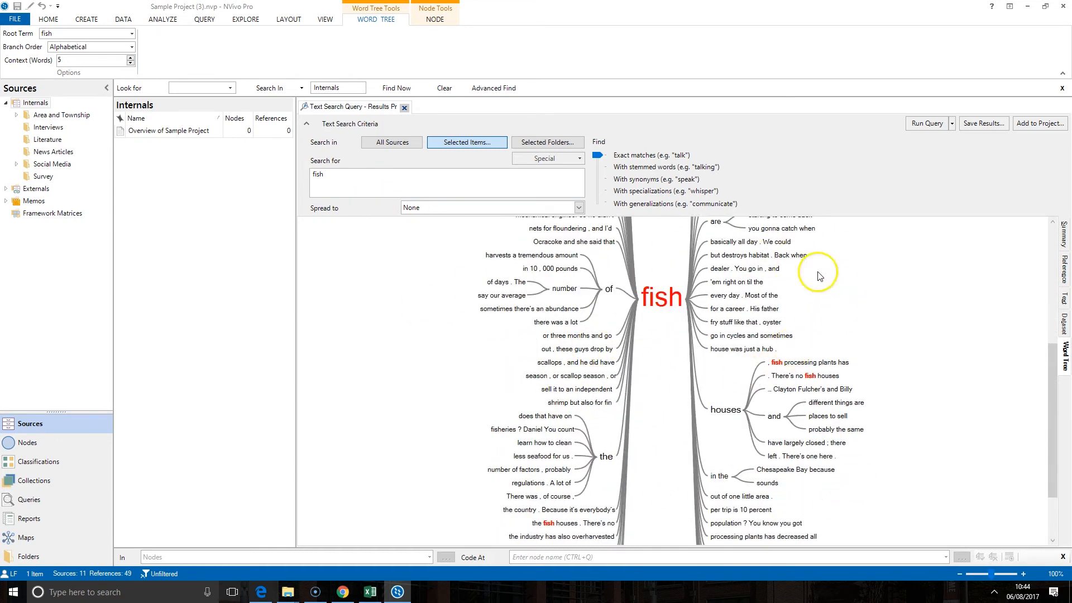
pyautogui.scroll(3, 776, 408)
pyautogui.scroll(4, 731, 290)
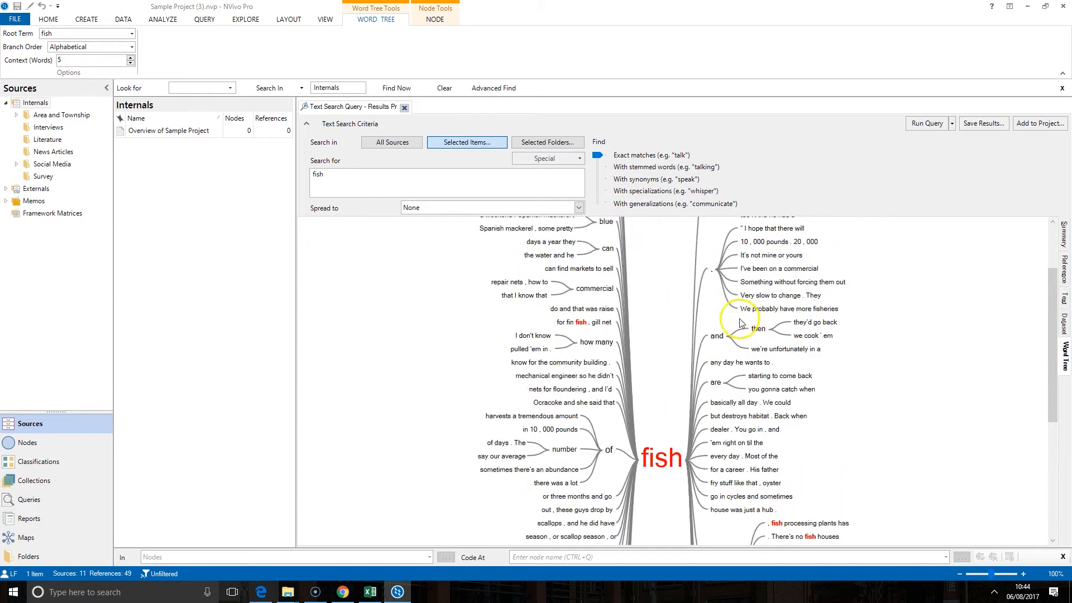
pyautogui.scroll(3, 741, 324)
pyautogui.scroll(-5, 619, 310)
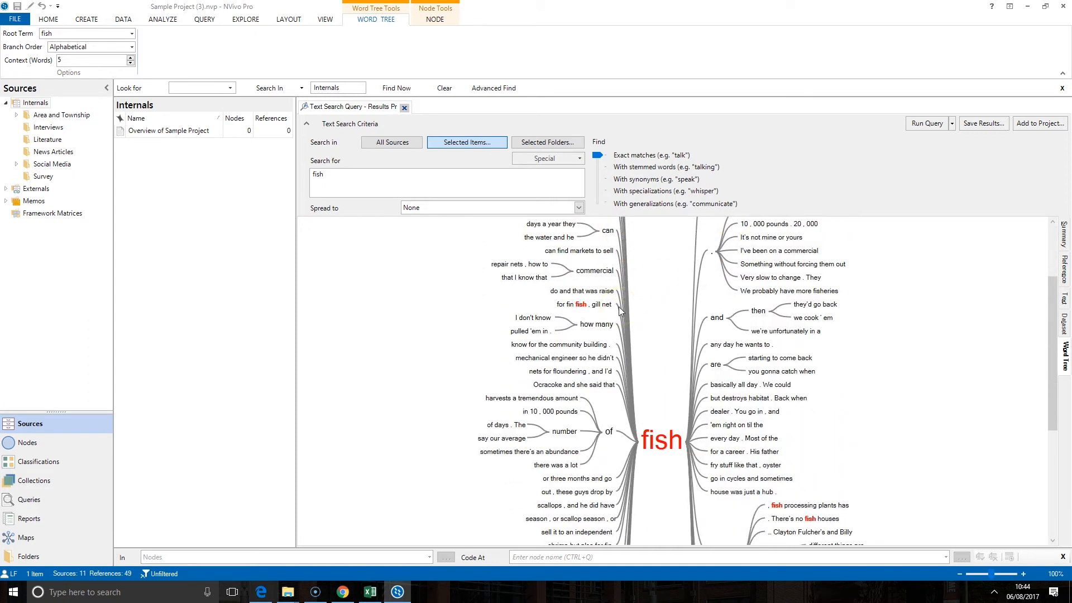
pyautogui.click(533, 322)
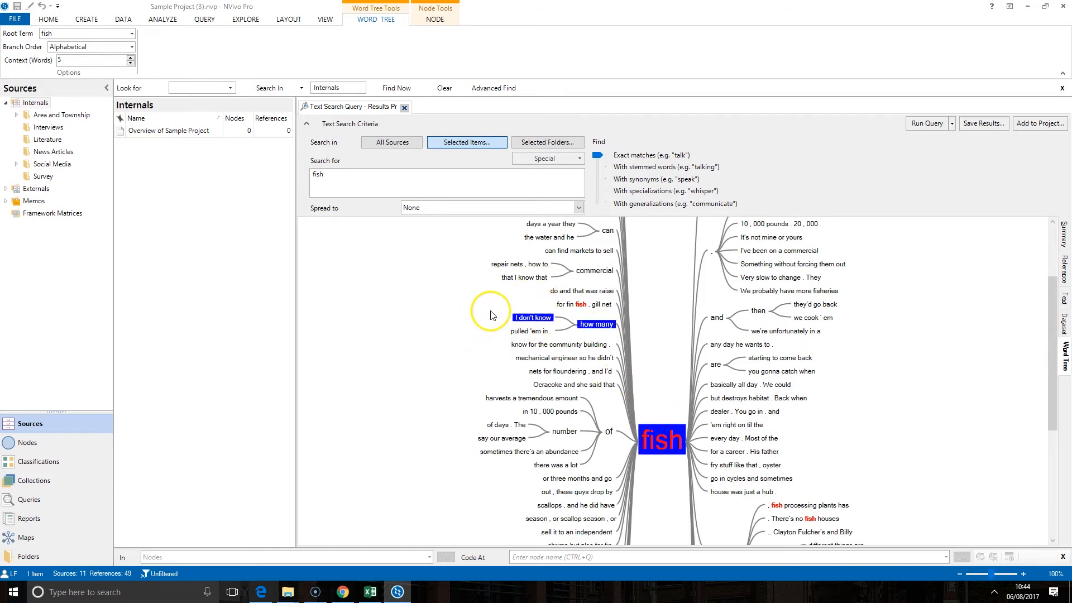
pyautogui.moveTo(517, 323)
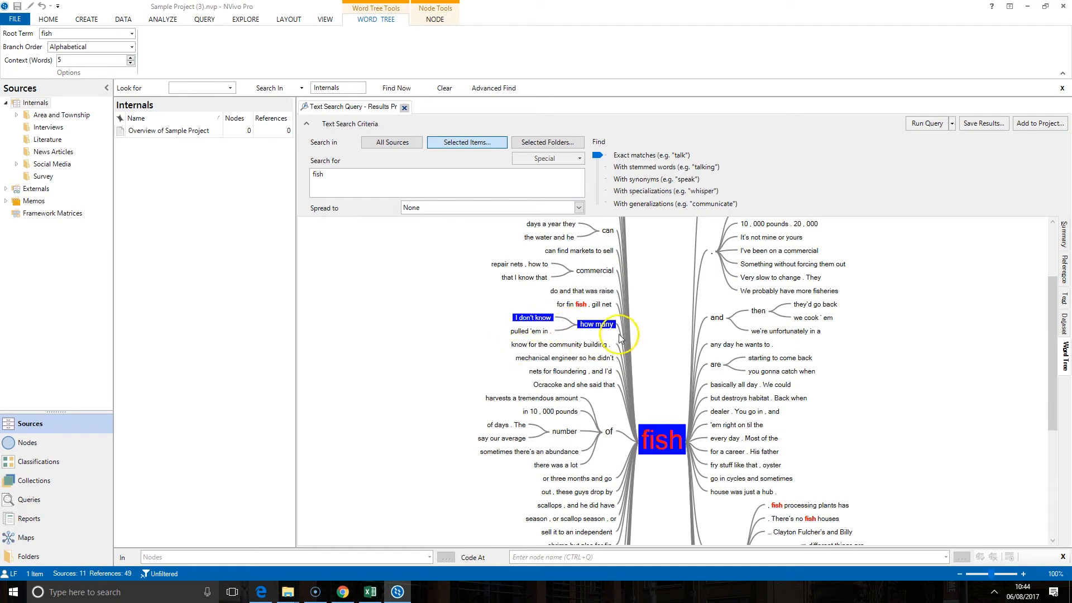
# Step: Leave the word tree and return to the Summary table of fish sources
pyautogui.scroll(-4, 726, 430)
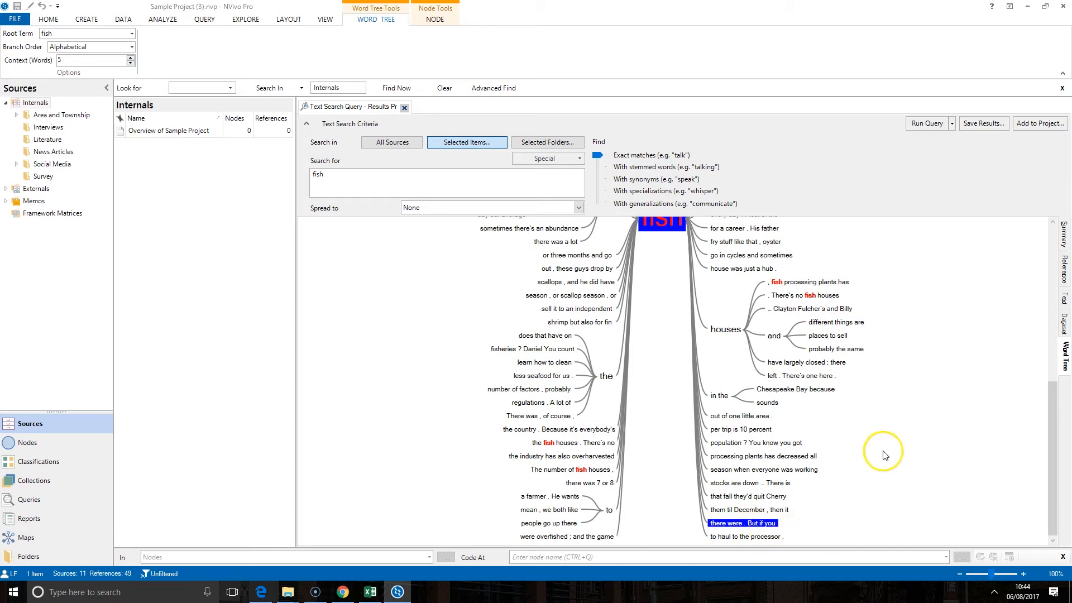
pyautogui.scroll(4, 885, 450)
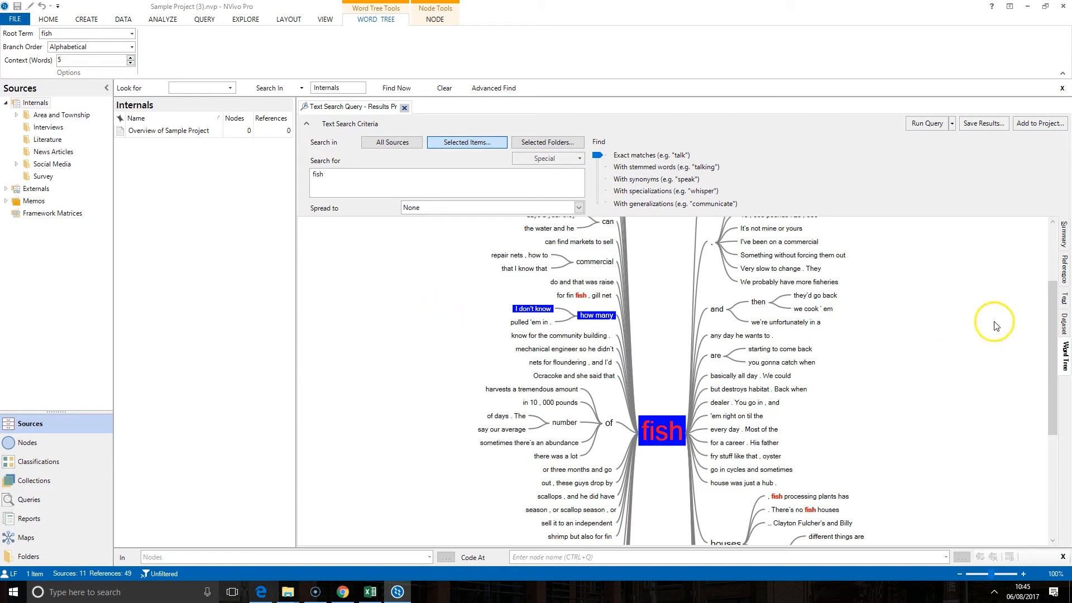
pyautogui.click(1052, 298)
pyautogui.click(1052, 248)
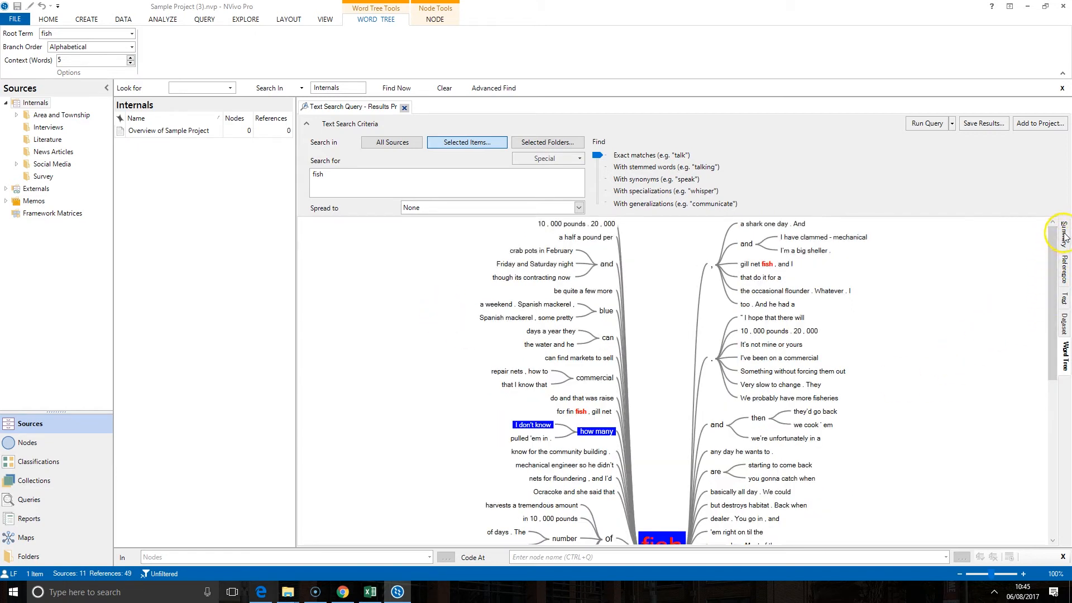
pyautogui.click(1064, 234)
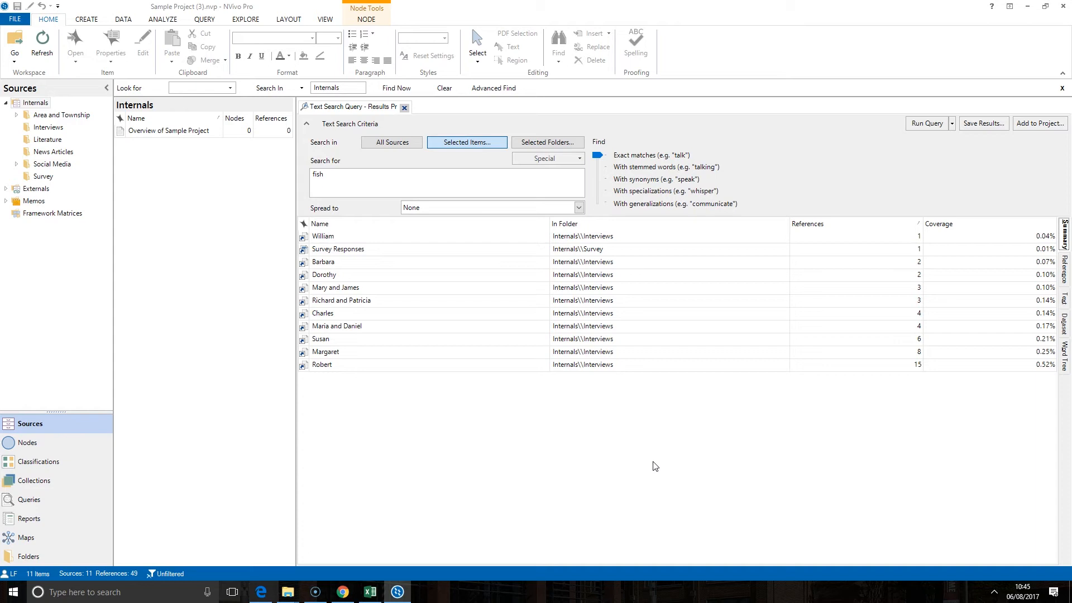
# Step: Rerun the fish search with Spread set to Narrow Context
pyautogui.click(580, 208)
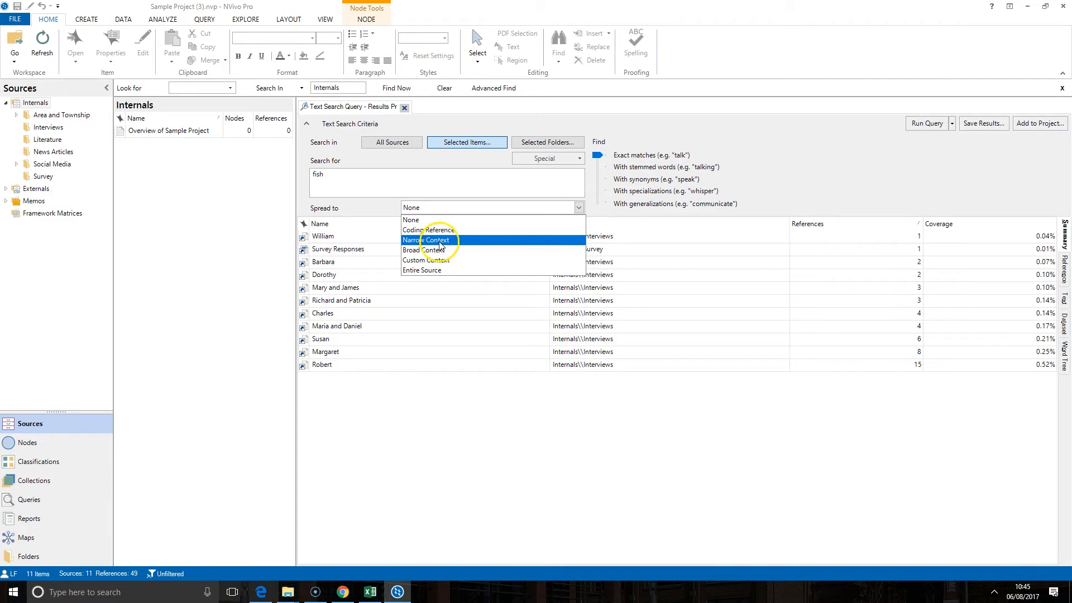
pyautogui.click(440, 241)
pyautogui.click(925, 123)
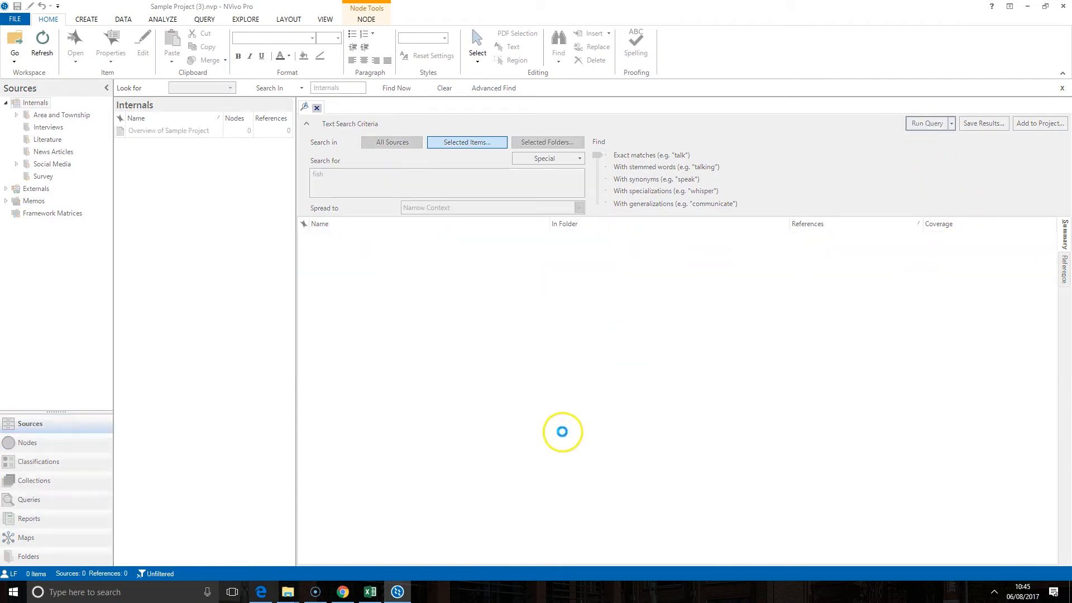
# Step: Read the widened reference passages, marking the one about overfished bays recovering
pyautogui.click(1064, 269)
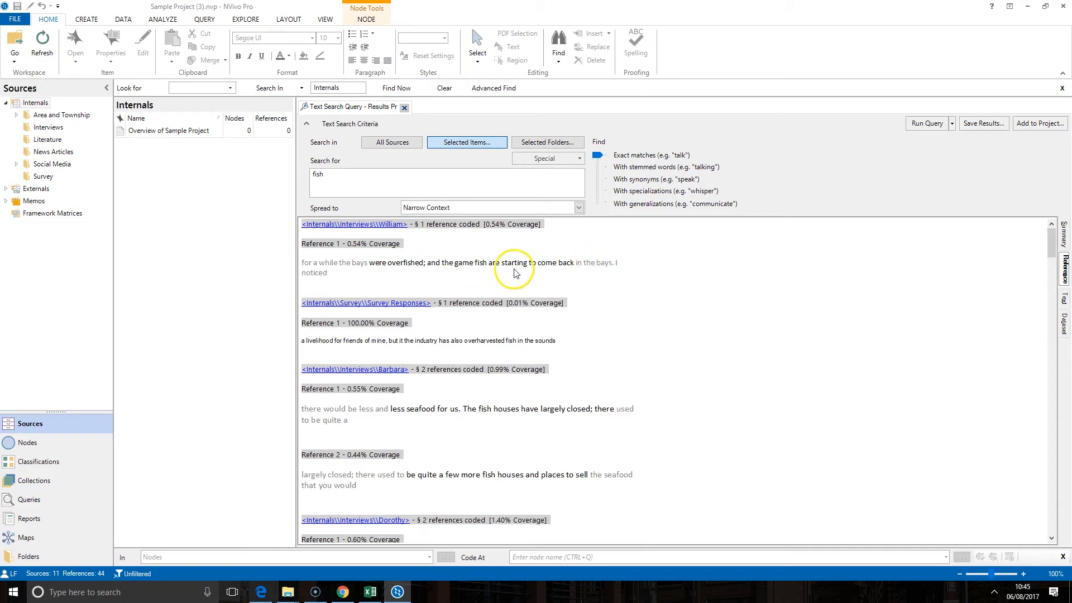
pyautogui.moveTo(374, 266); pyautogui.dragTo(572, 274)
pyautogui.click(575, 291)
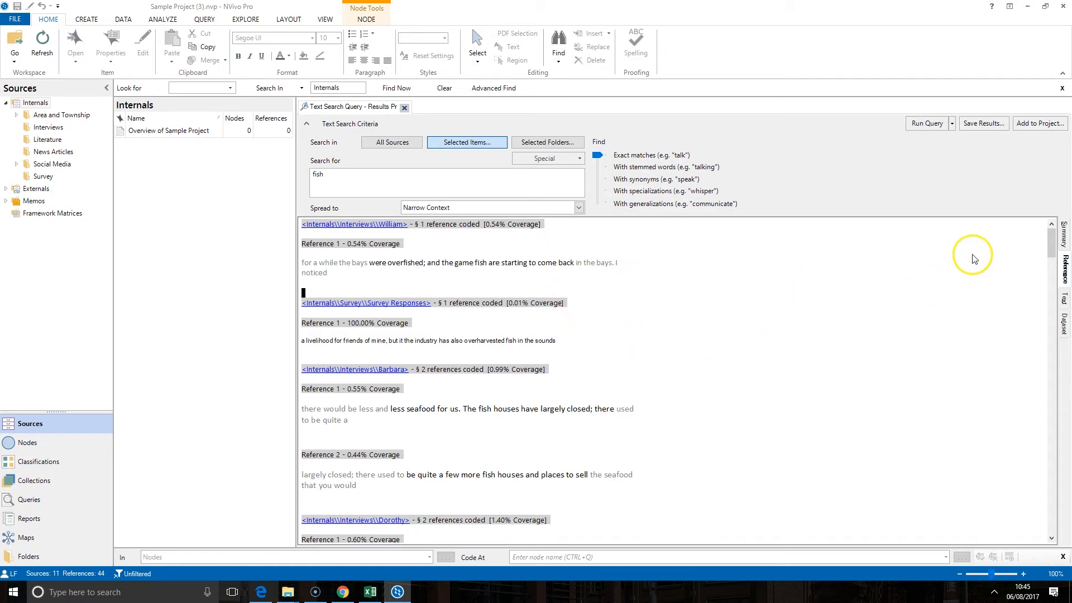
# Step: Save the query results as a new node named 'Fish' in the Nodes folder
pyautogui.click(978, 124)
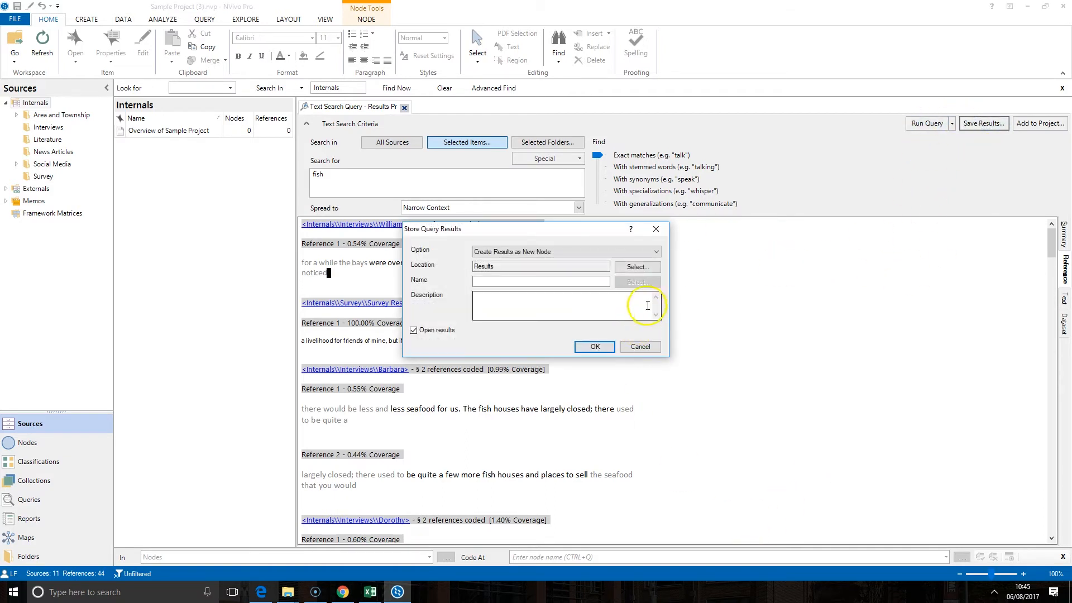
pyautogui.click(636, 267)
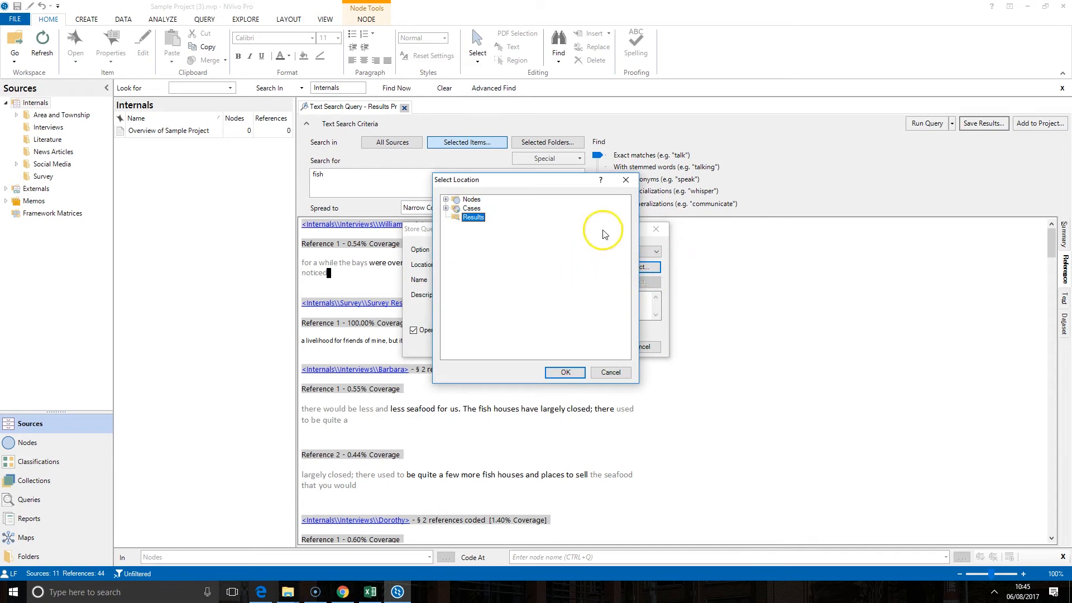
pyautogui.click(472, 200)
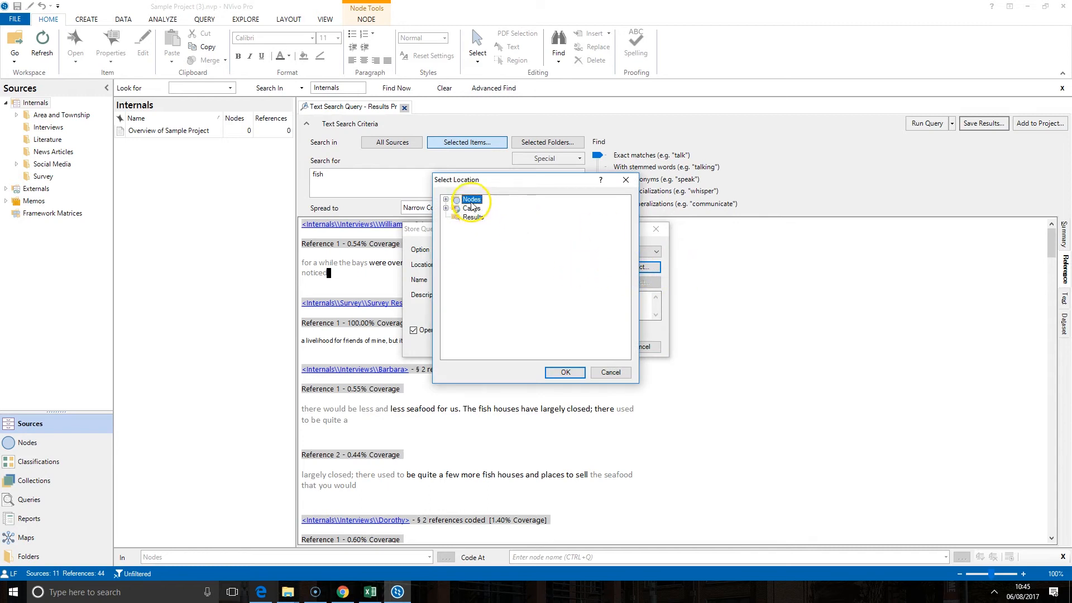
pyautogui.click(564, 372)
pyautogui.click(504, 281)
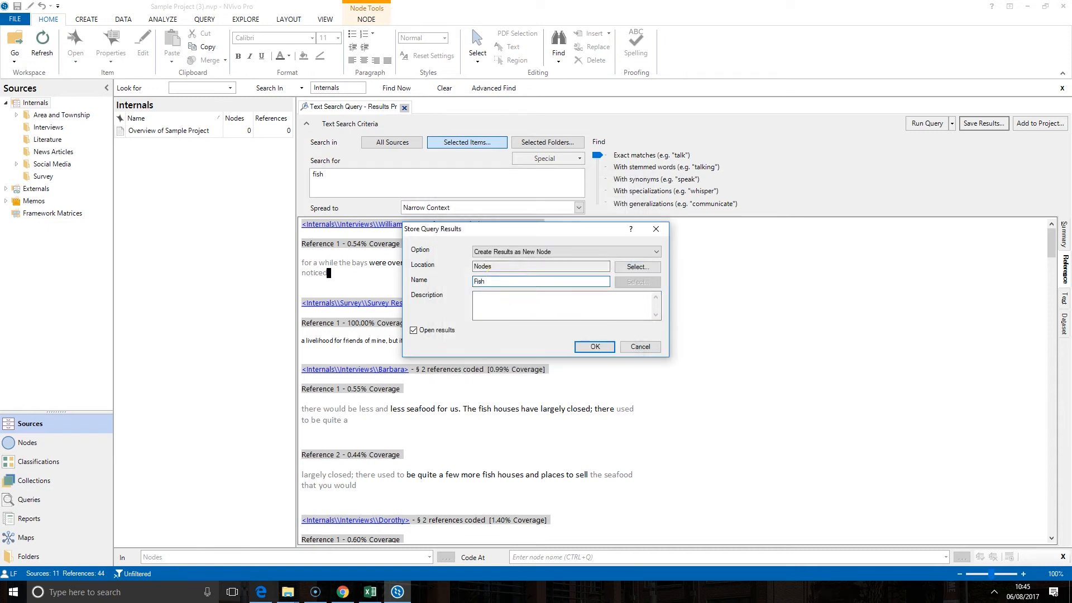
pyautogui.click(592, 346)
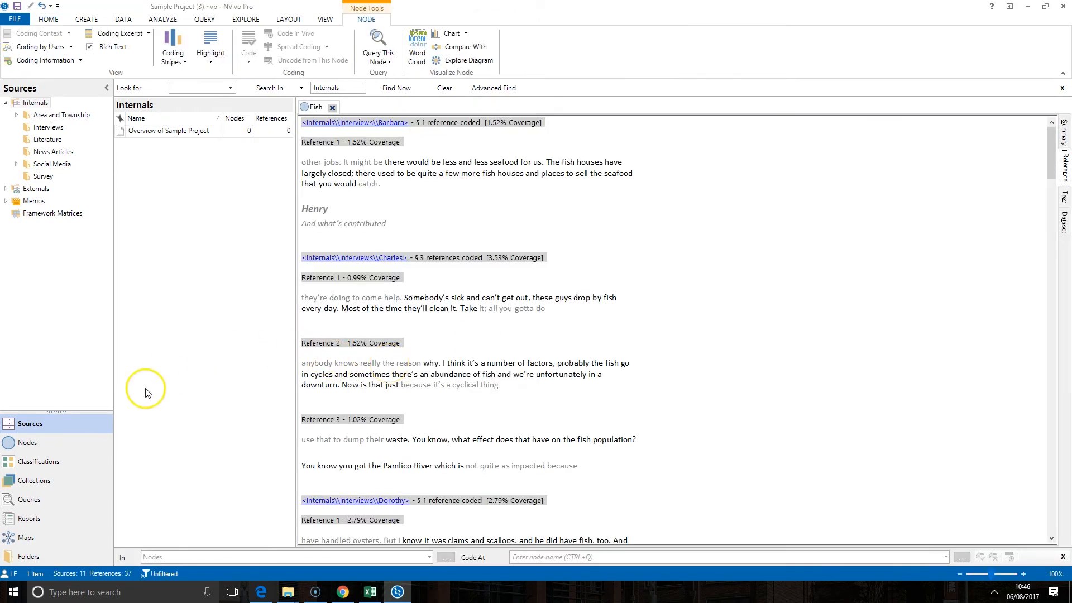
# Step: Locate the Fish node in the Nodes list, review its coded passages, and close it
pyautogui.click(79, 446)
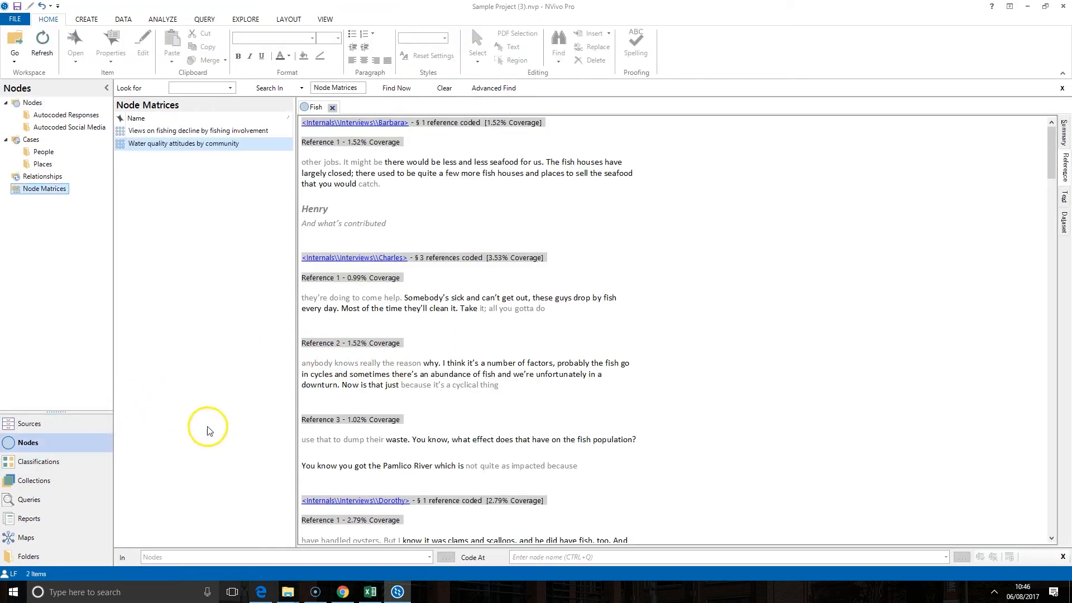
pyautogui.click(31, 104)
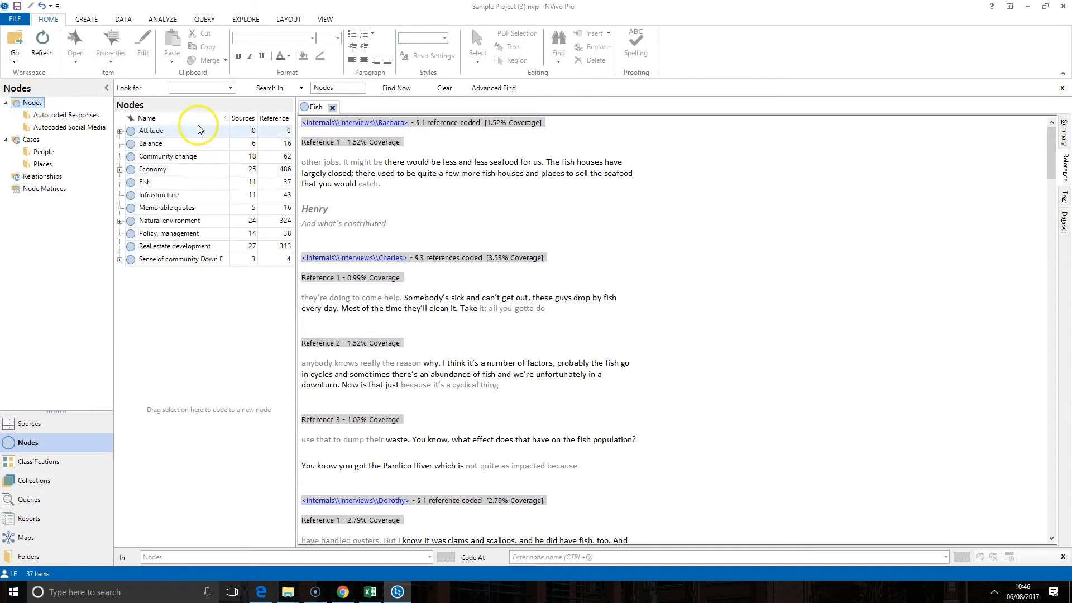
pyautogui.click(149, 183)
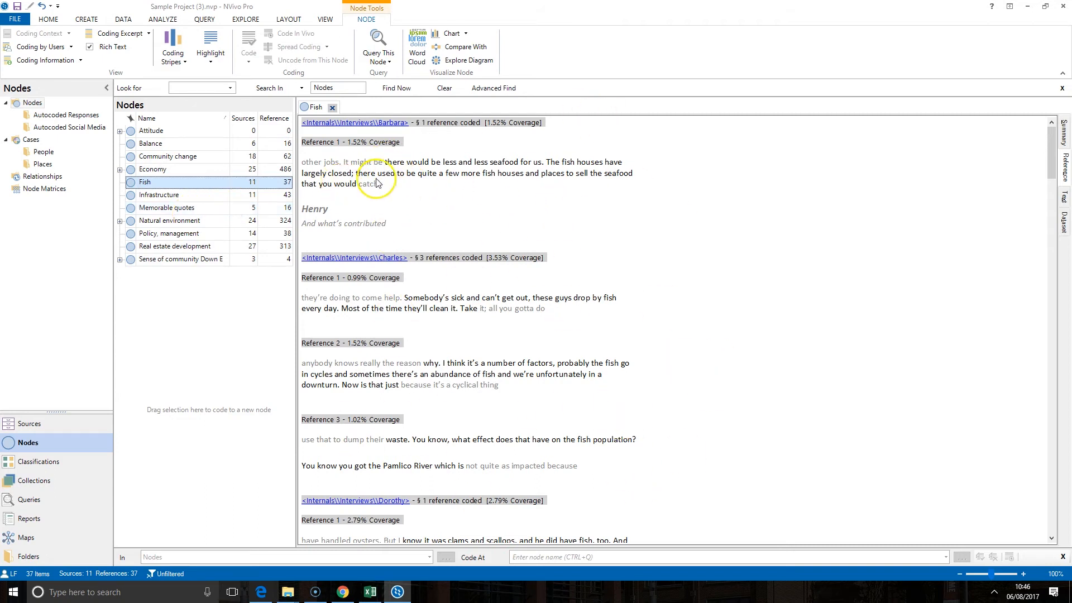
pyautogui.scroll(-1, 556, 319)
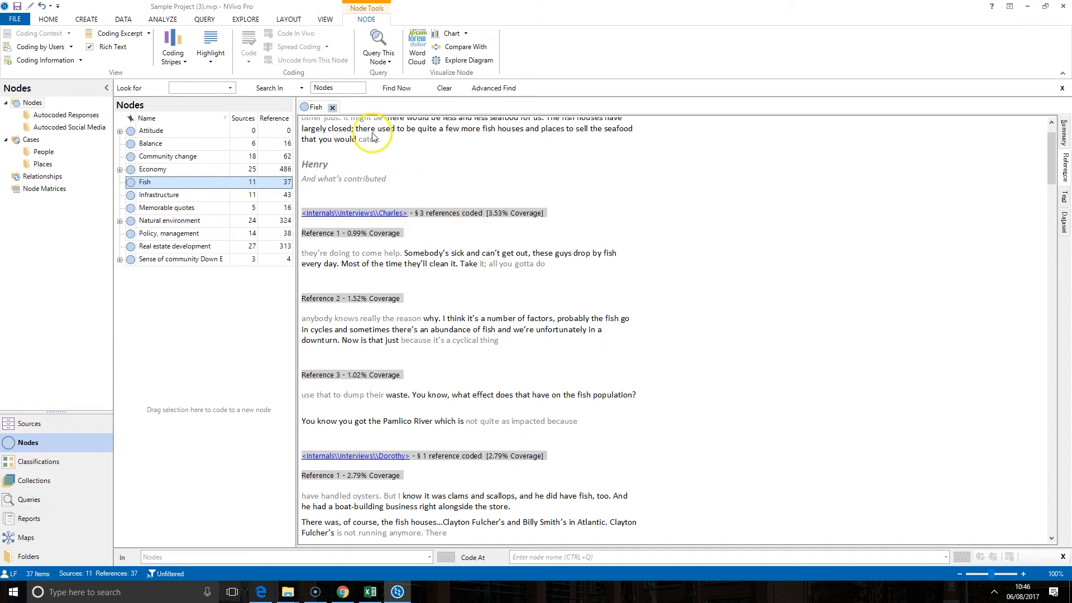
pyautogui.click(333, 108)
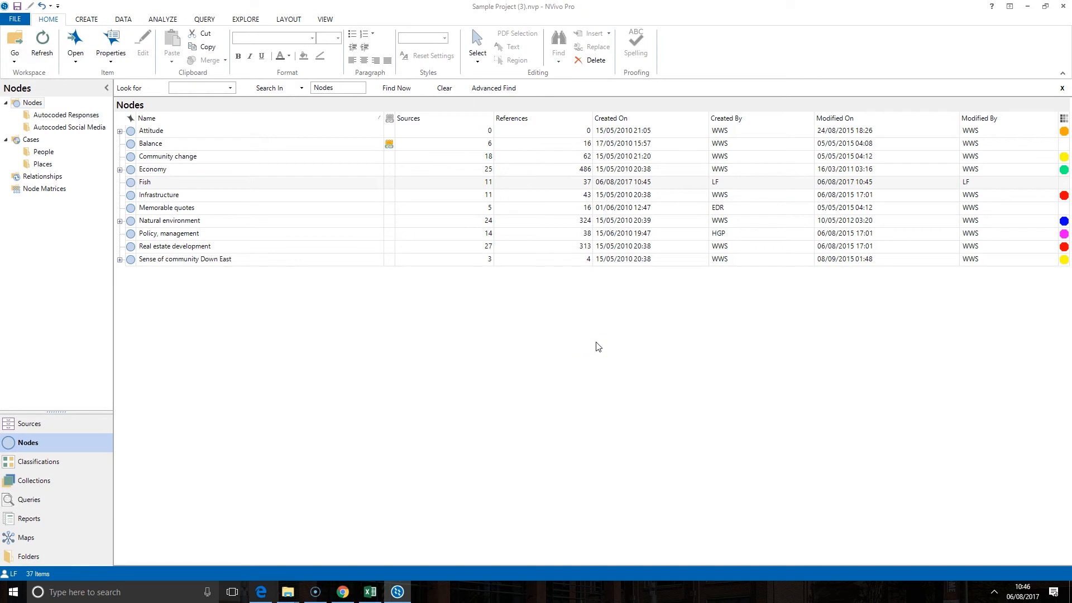
# Step: Reopen the last run fish search and rerun it with Spread set to None
pyautogui.click(205, 20)
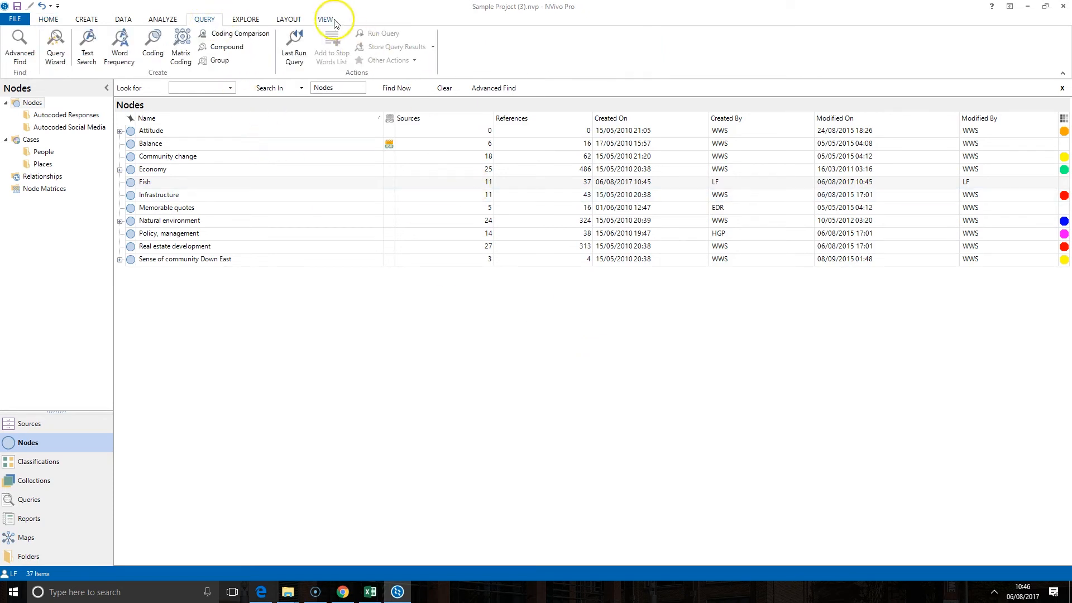
pyautogui.click(294, 47)
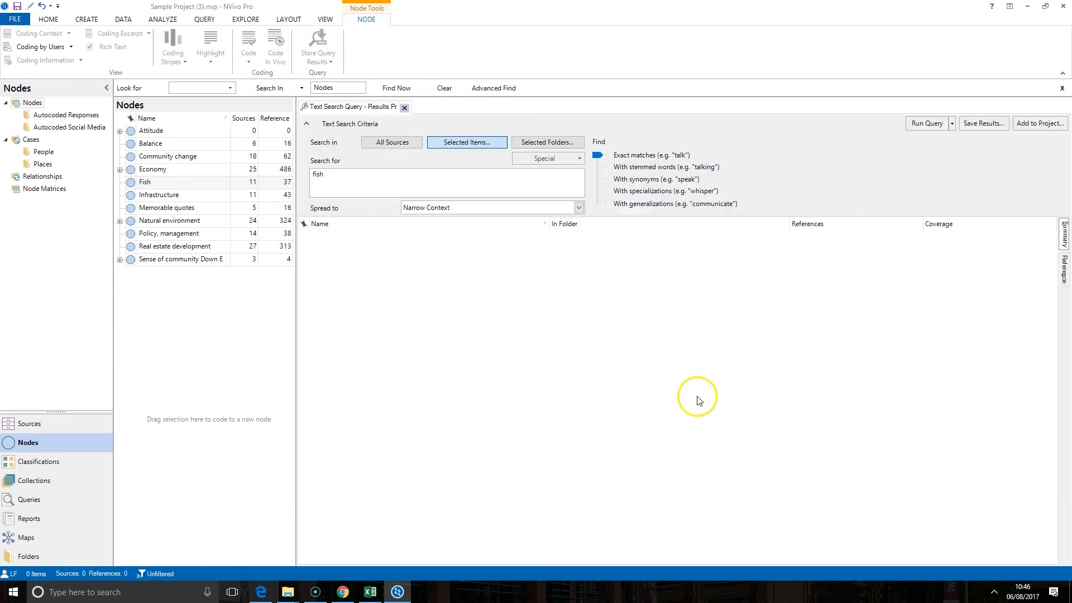
pyautogui.click(579, 207)
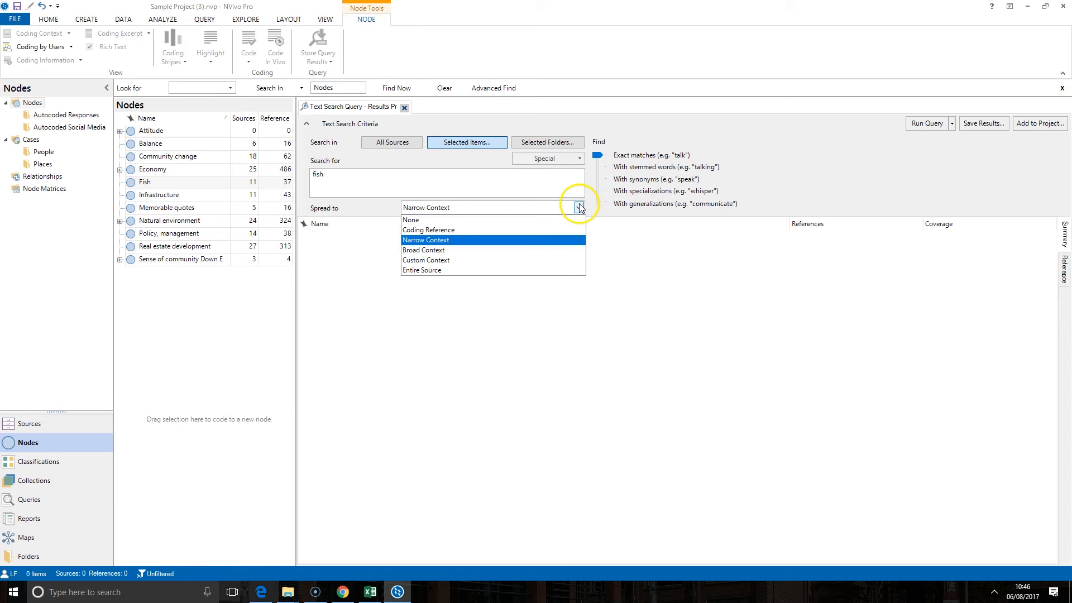
pyautogui.click(438, 221)
pyautogui.click(917, 125)
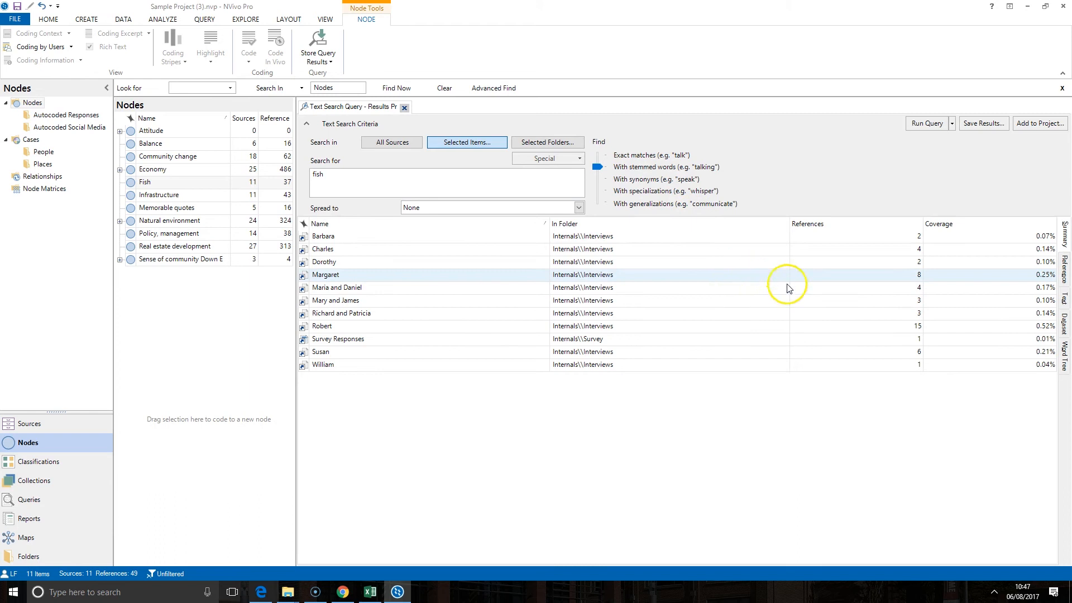
# Step: Rerun with stemmed words, sort the 12 sources by references, and show their passages
pyautogui.click(926, 125)
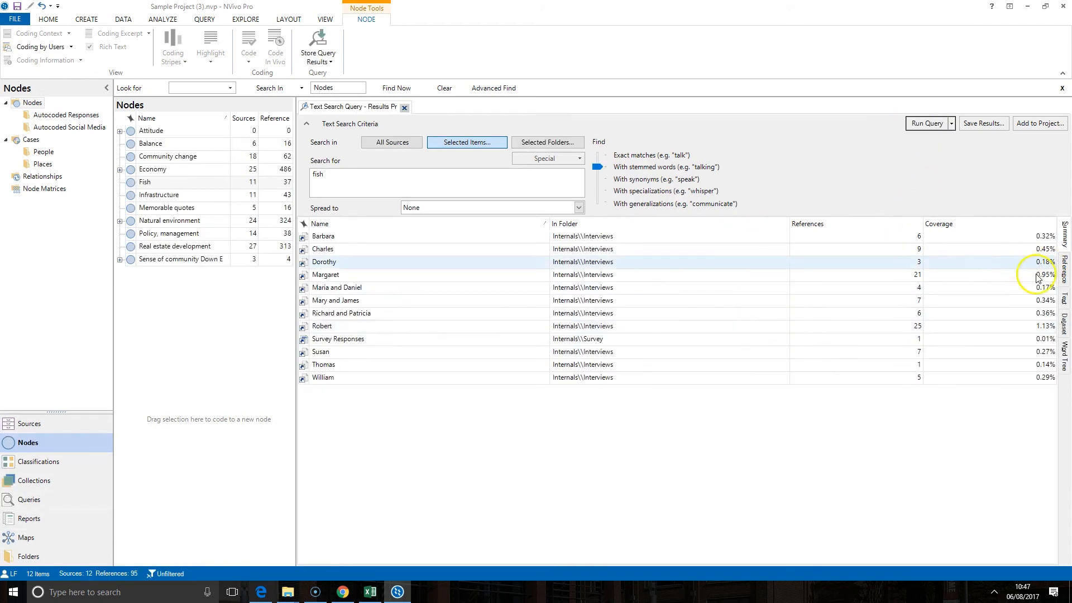
pyautogui.click(905, 224)
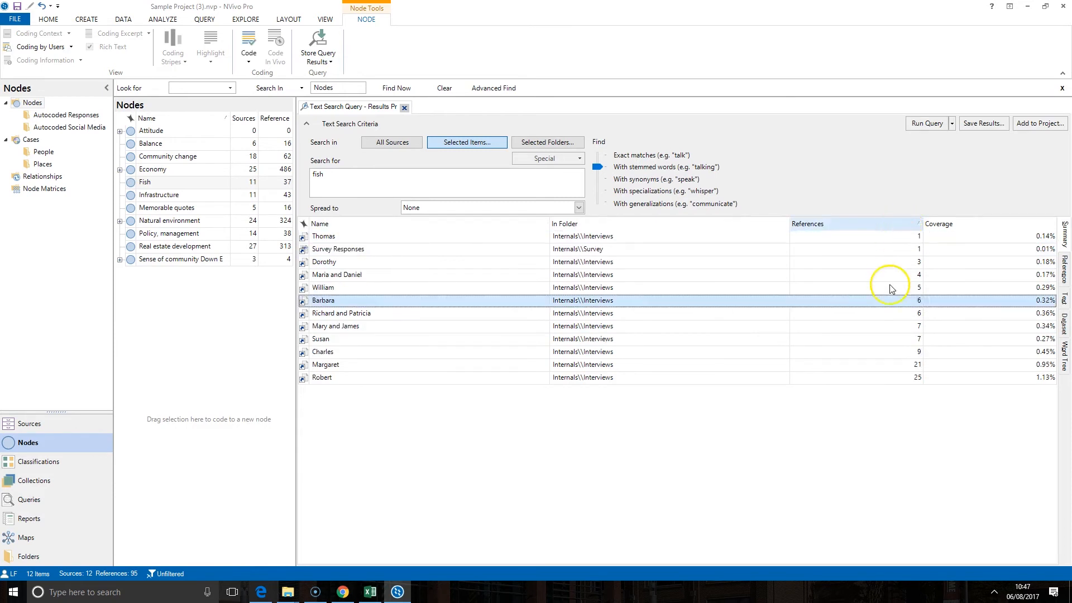
pyautogui.click(1062, 273)
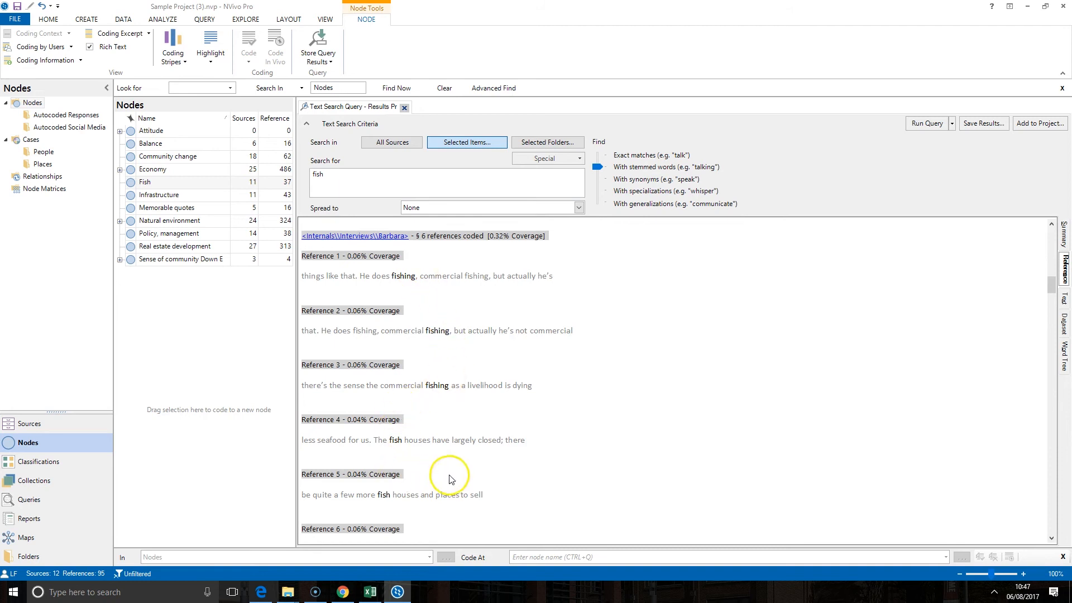
# Step: Read through the stemmed matches (fishes, fished, fishing), then switch to the Word Tree view
pyautogui.scroll(-5, 455, 469)
pyautogui.scroll(-12, 441, 391)
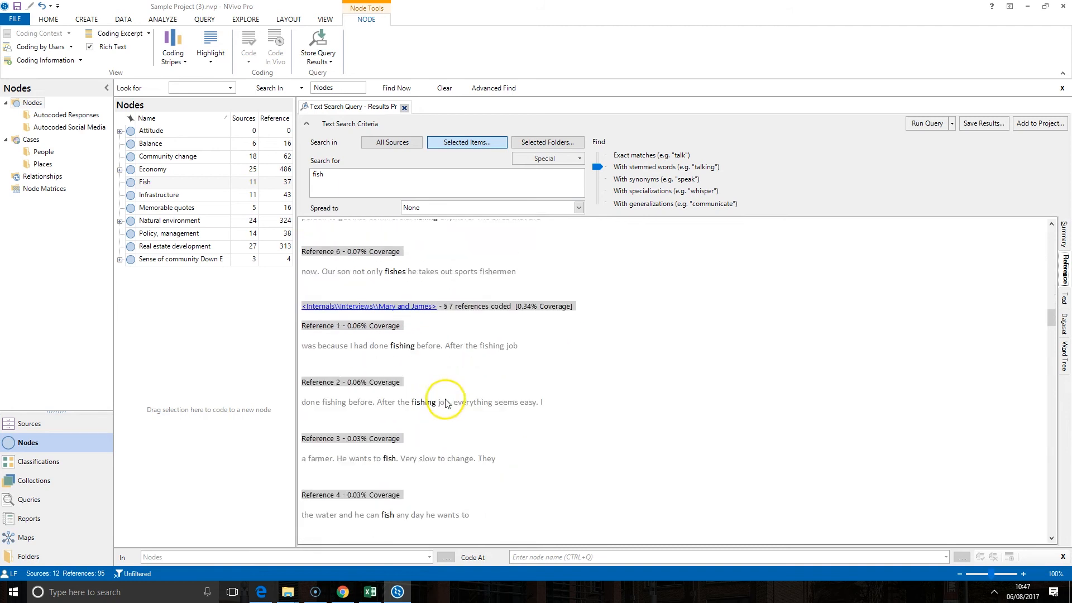
pyautogui.scroll(-12, 423, 416)
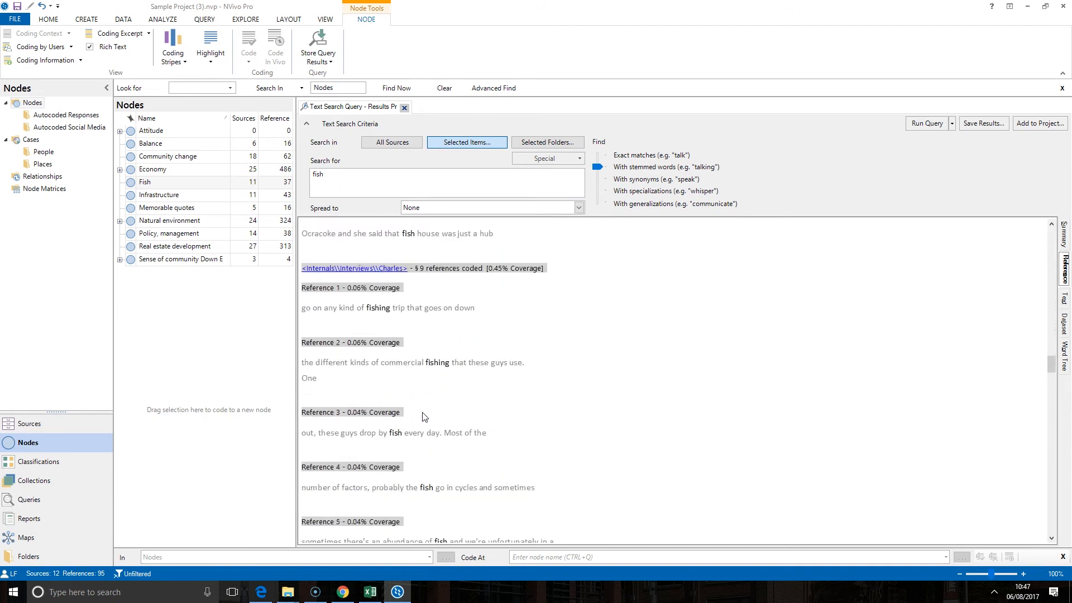
pyautogui.scroll(-7, 535, 444)
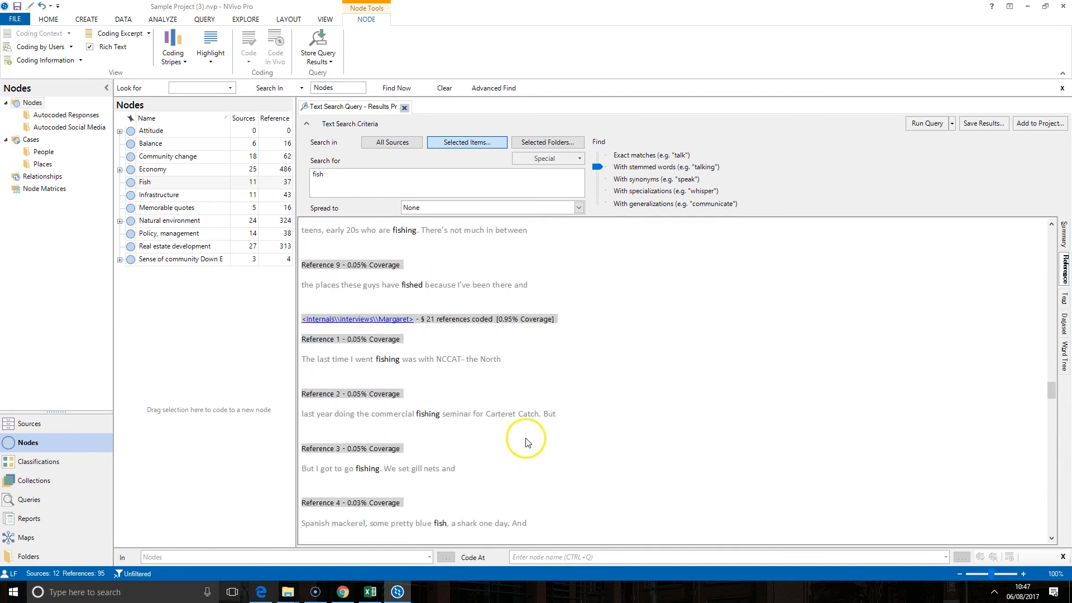
pyautogui.scroll(-6, 557, 450)
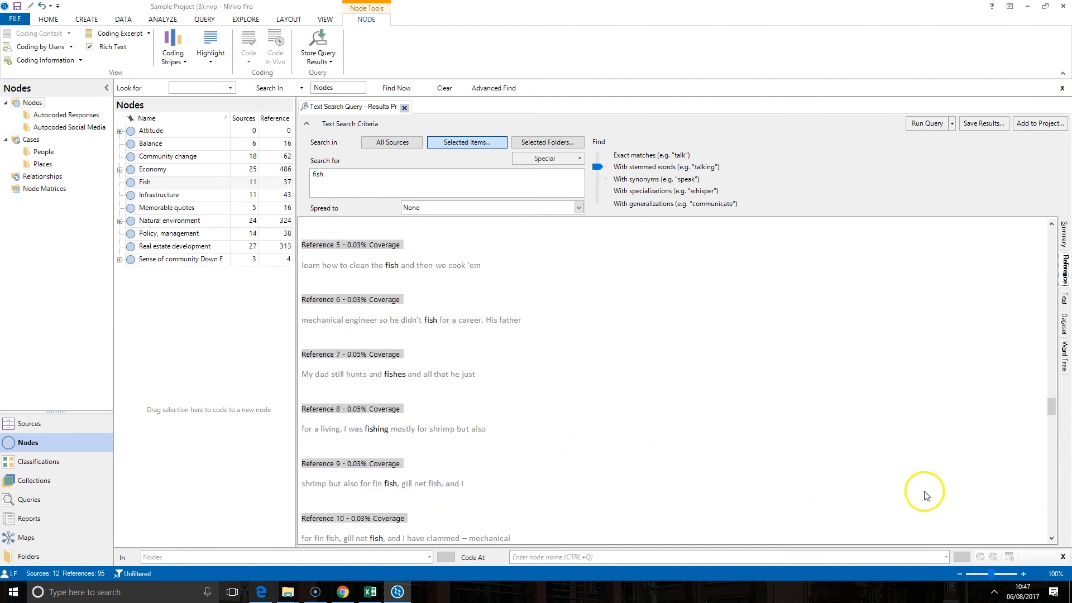
pyautogui.click(1062, 356)
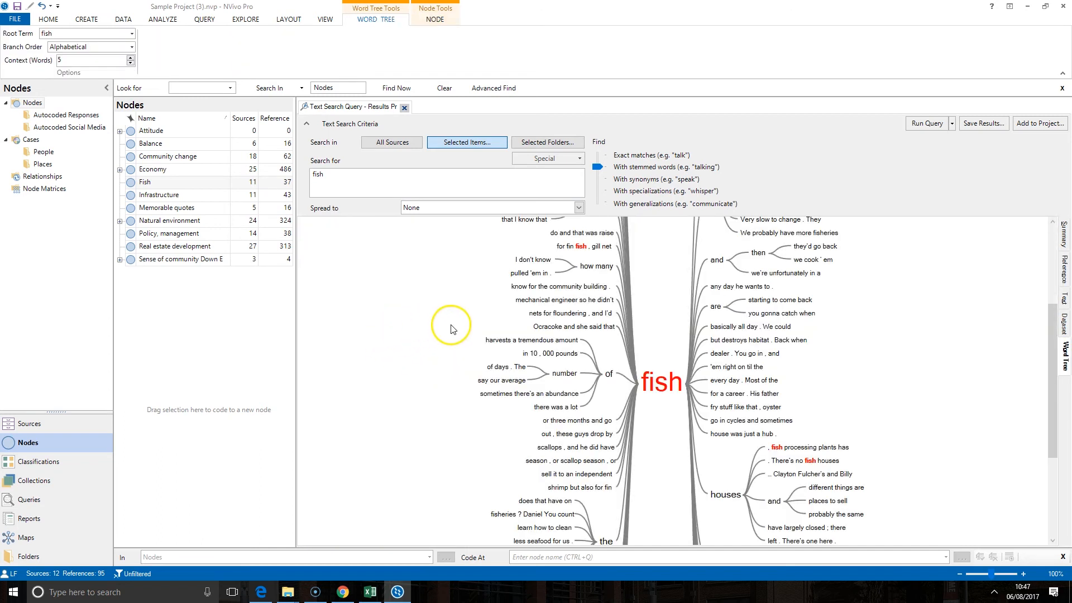
# Step: Re-root the word tree on 'fishing' via the Root Term list
pyautogui.scroll(-3, 690, 338)
pyautogui.scroll(4, 691, 337)
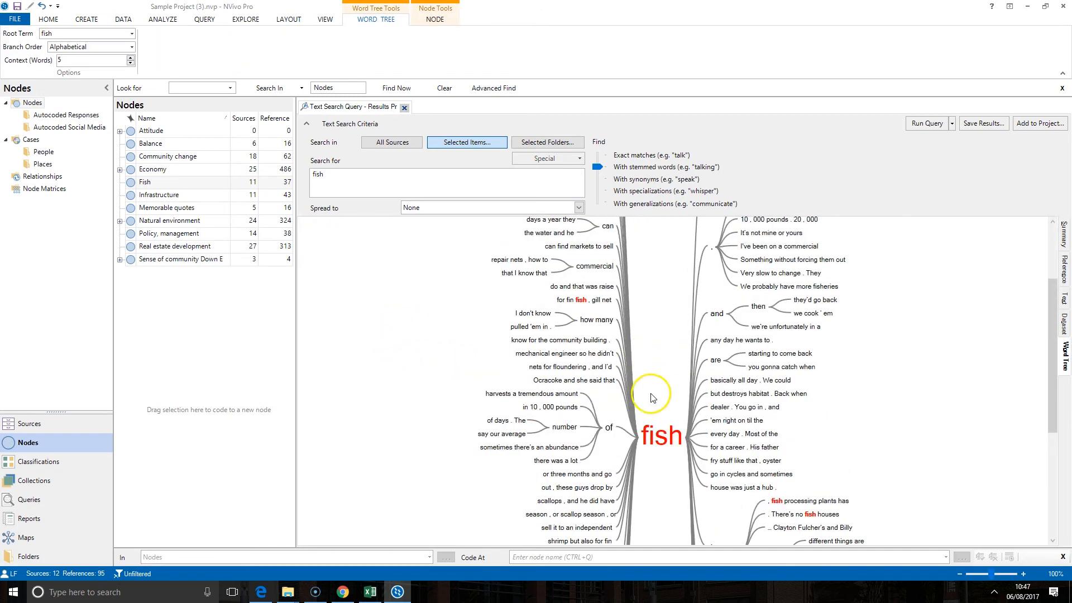
pyautogui.scroll(-2, 673, 393)
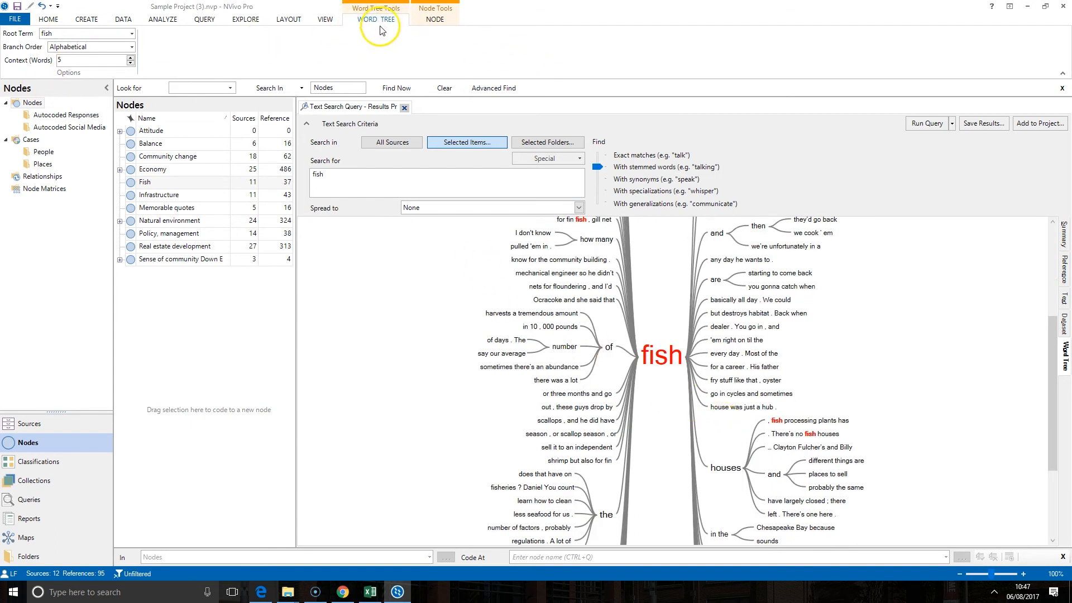
pyautogui.click(131, 33)
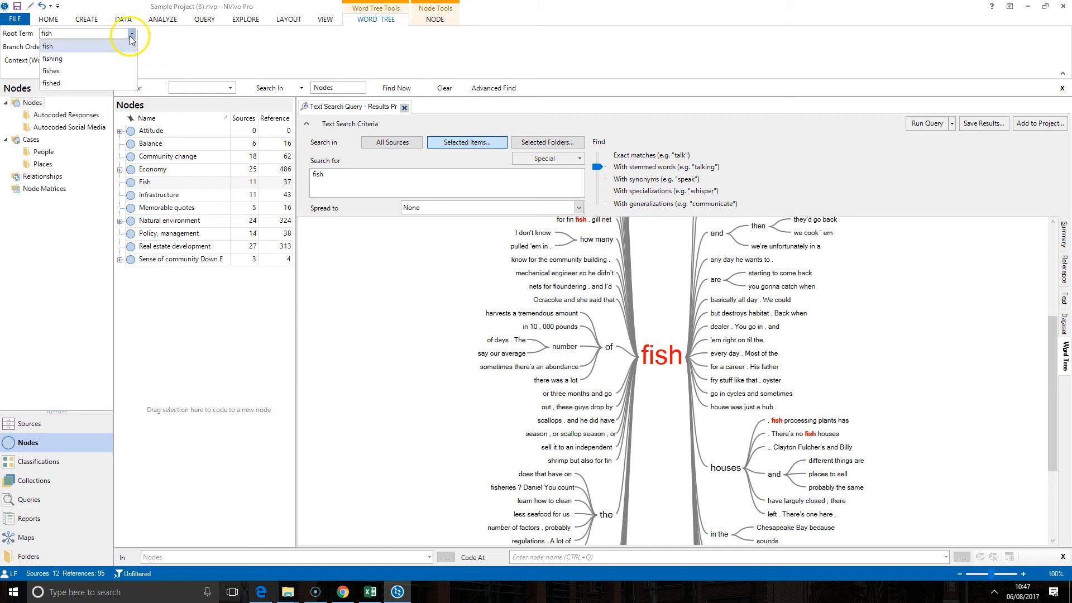
pyautogui.click(106, 59)
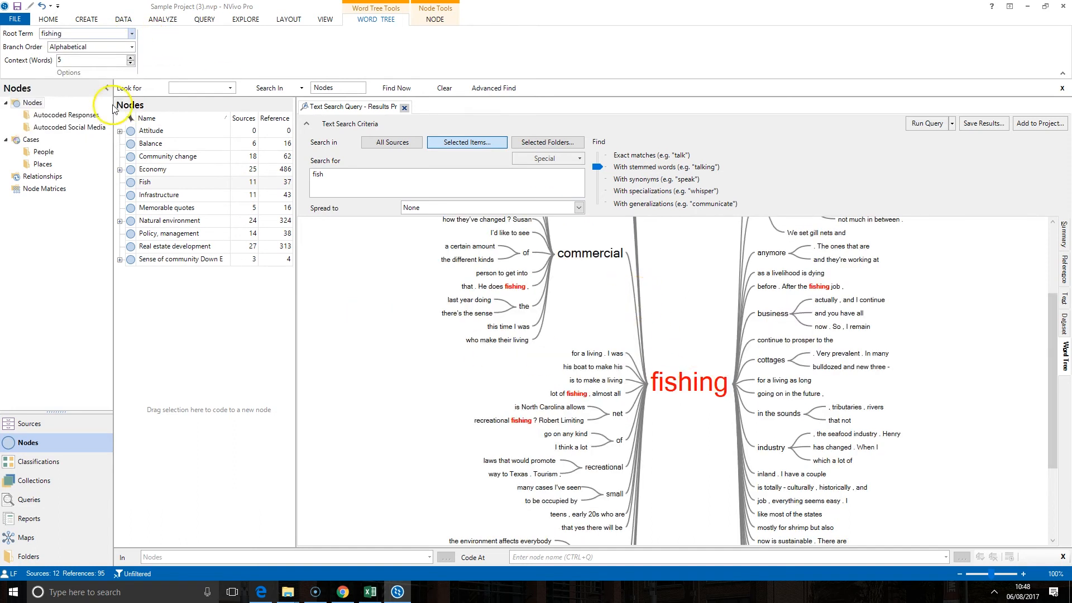
# Step: Try 'fishes' as the root term, then return to 'fishing' and browse its branches
pyautogui.click(124, 35)
pyautogui.click(102, 68)
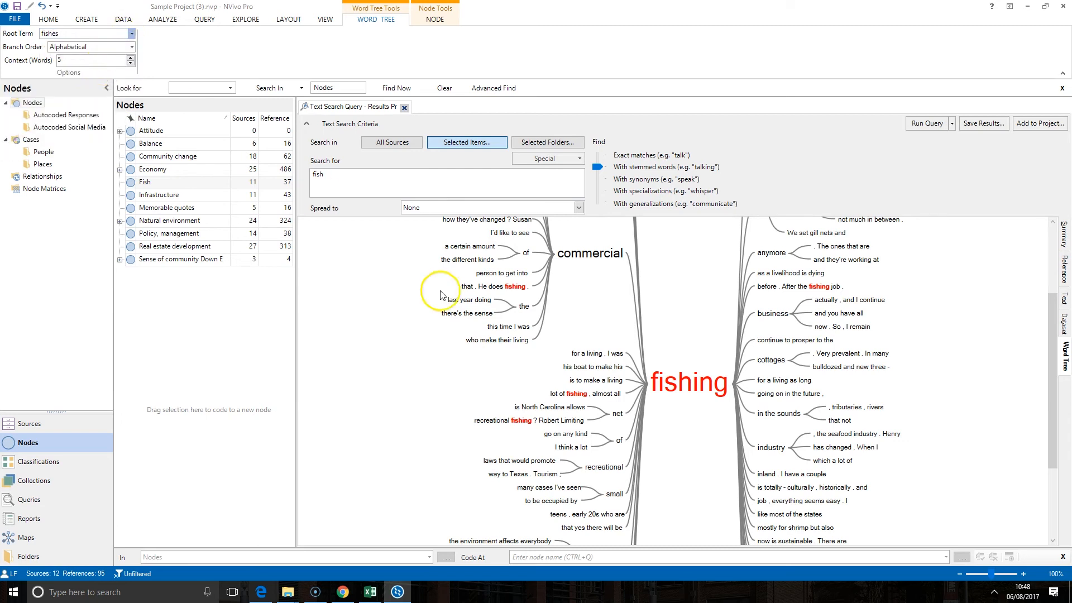
pyautogui.click(133, 34)
pyautogui.click(91, 58)
pyautogui.scroll(-3, 849, 357)
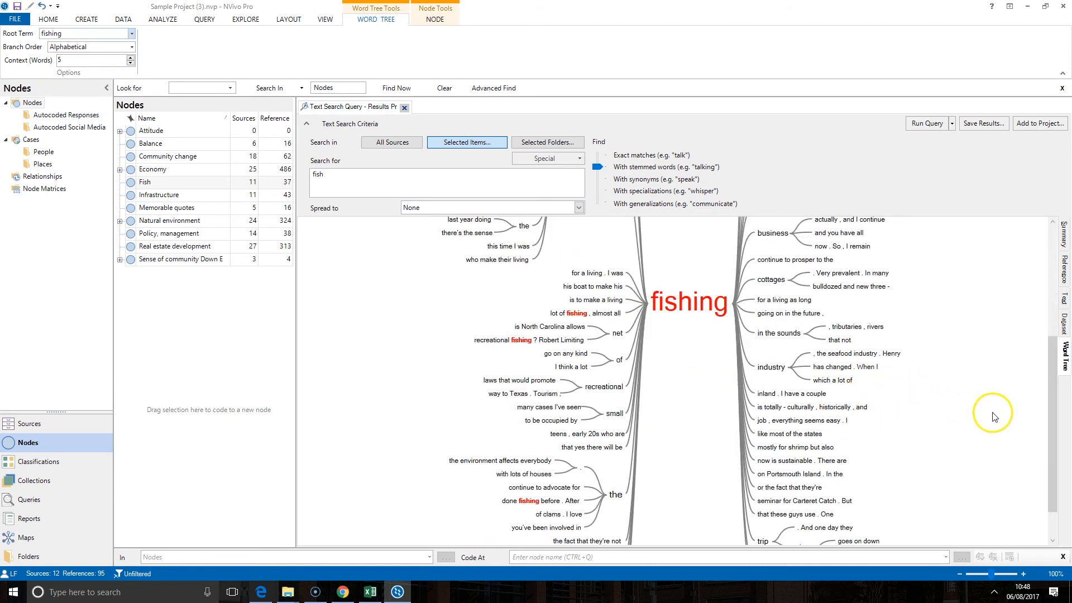
pyautogui.scroll(-2, 1046, 452)
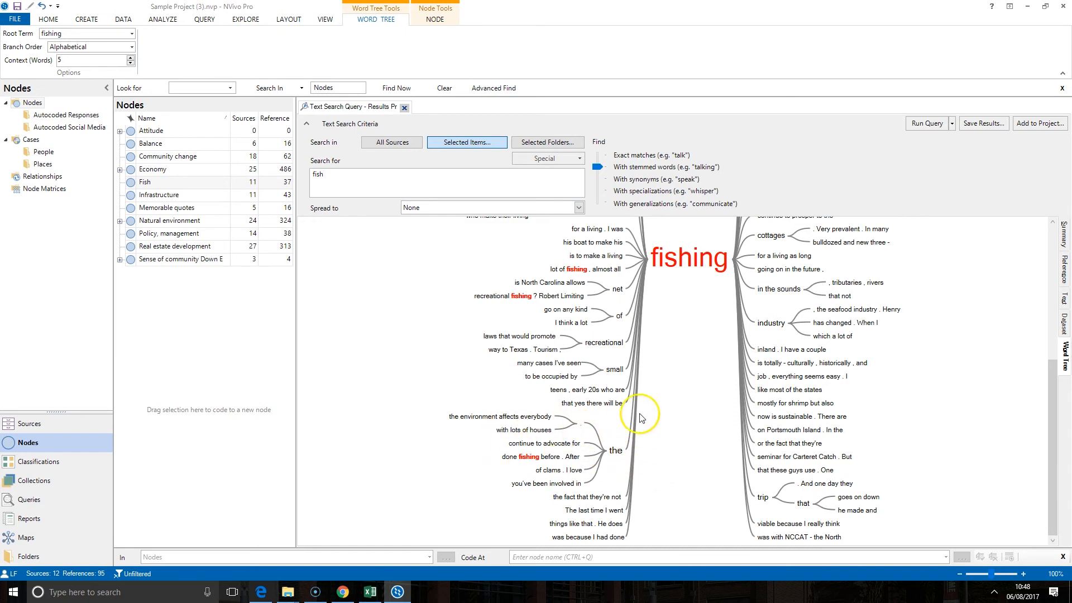
pyautogui.scroll(6, 642, 419)
pyautogui.scroll(3, 628, 315)
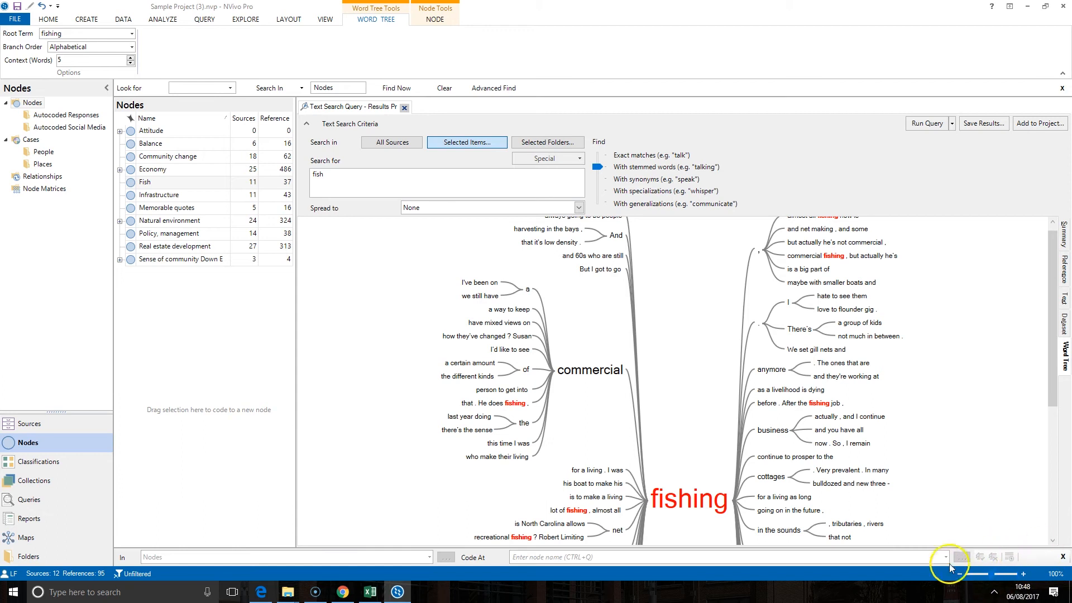
# Step: Zoom the fishing word tree out to 60% and inspect its commercial branch
pyautogui.click(959, 573)
pyautogui.click(959, 573)
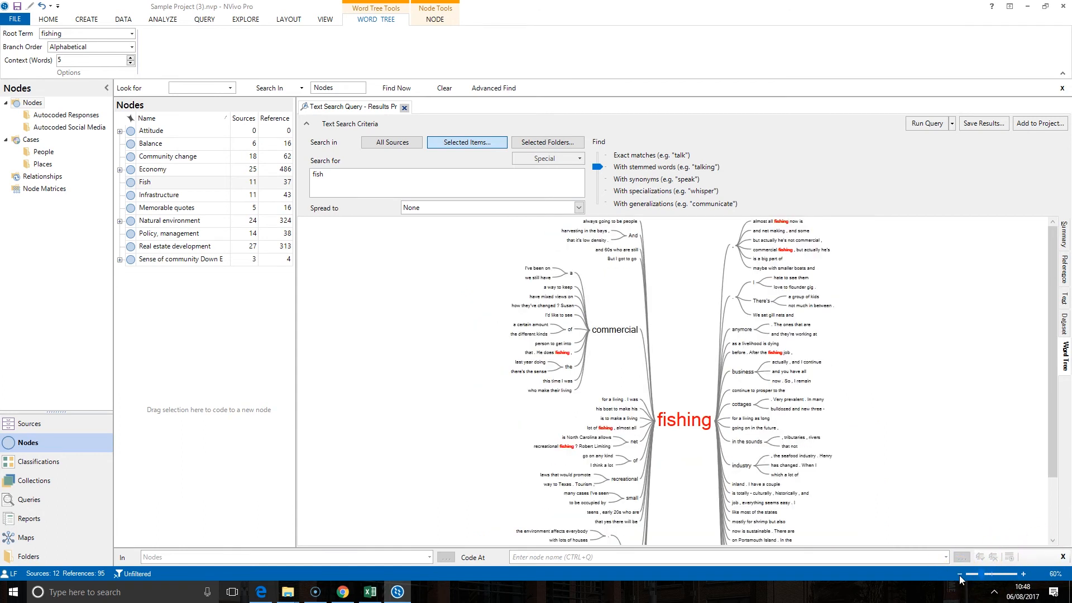
pyautogui.click(958, 573)
pyautogui.scroll(-1, 836, 452)
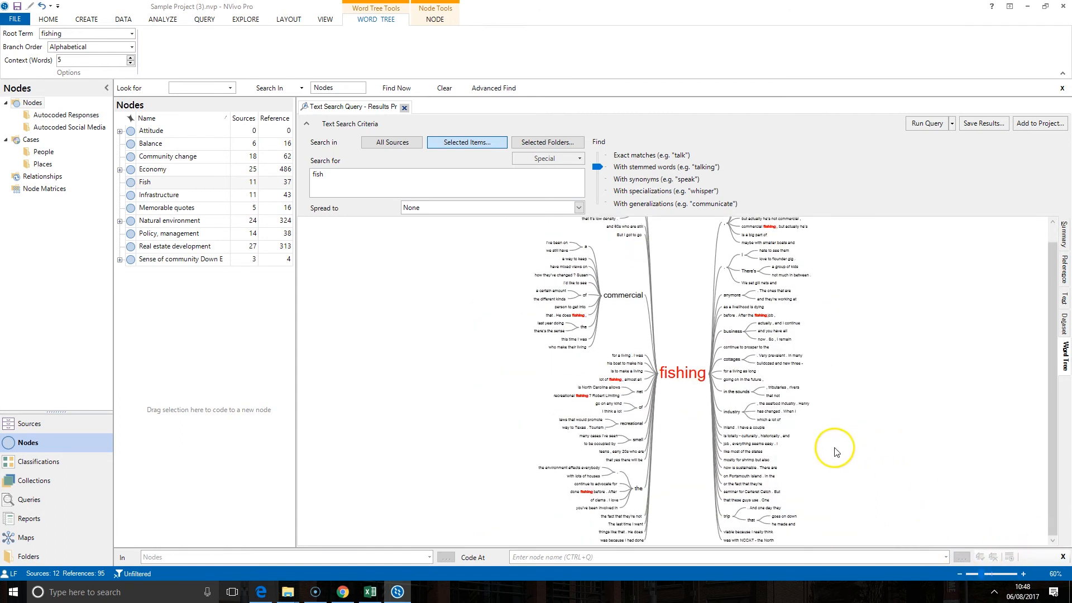
pyautogui.scroll(1, 692, 377)
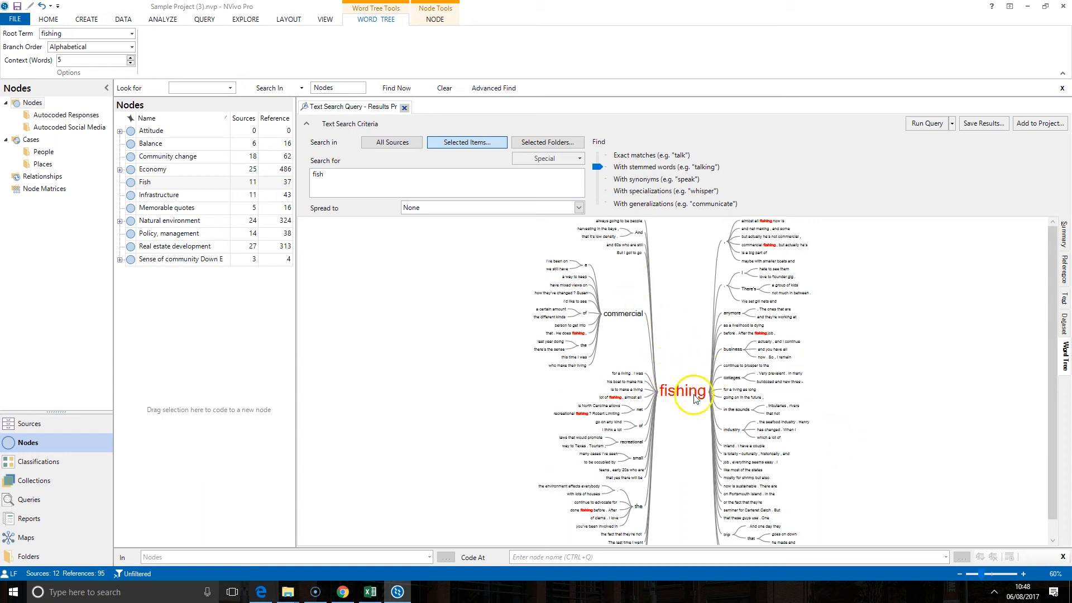
pyautogui.moveTo(612, 319)
pyautogui.moveTo(763, 385)
pyautogui.scroll(-1, 763, 385)
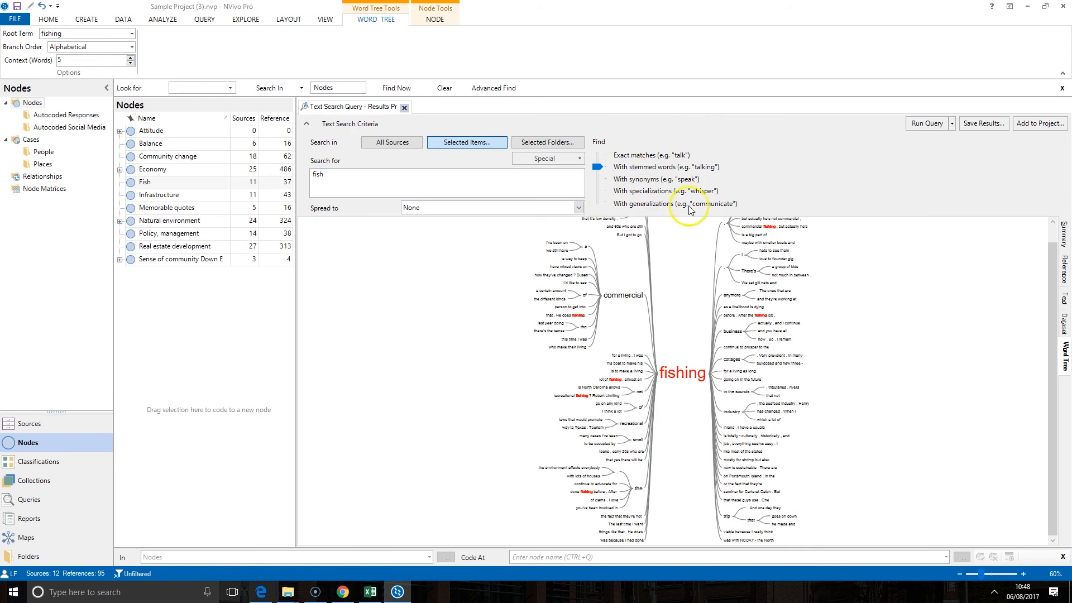
# Step: Rerun the fish search with synonyms and keep 'fish' as the word tree's root
pyautogui.click(596, 179)
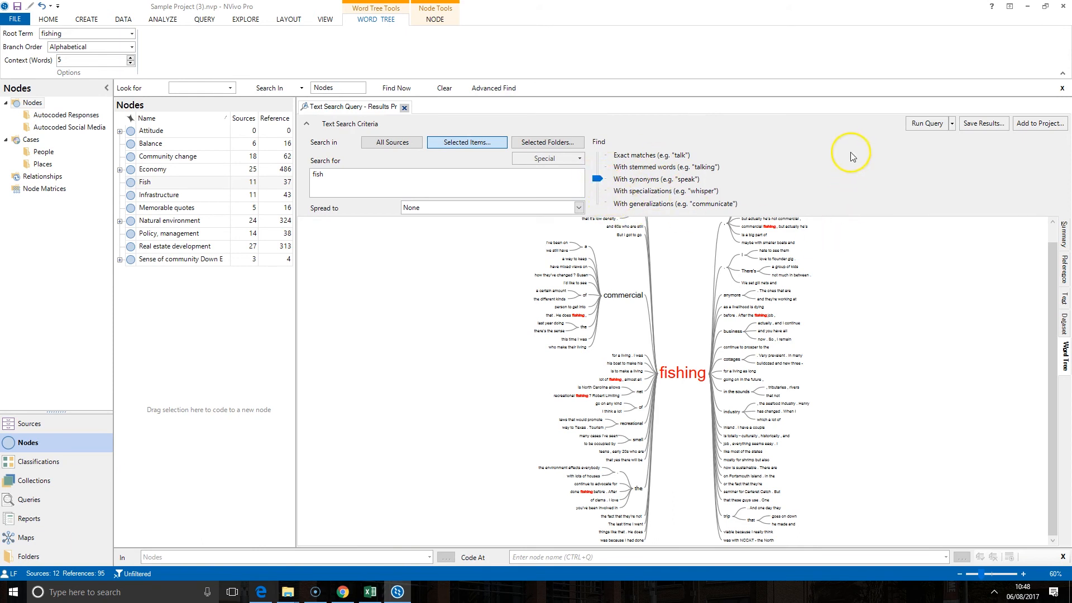
pyautogui.click(914, 128)
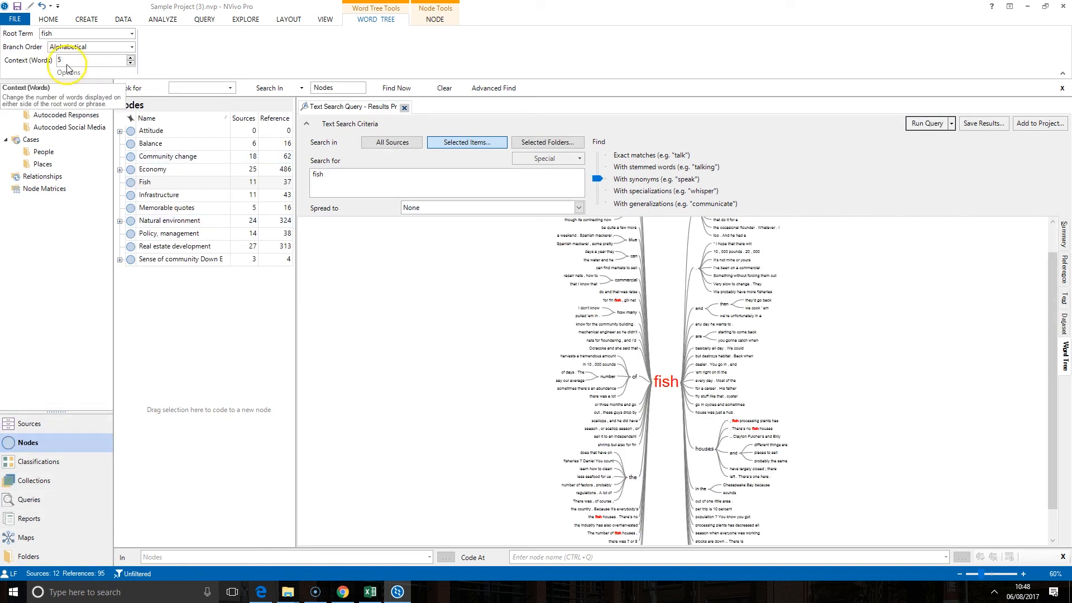
pyautogui.click(132, 34)
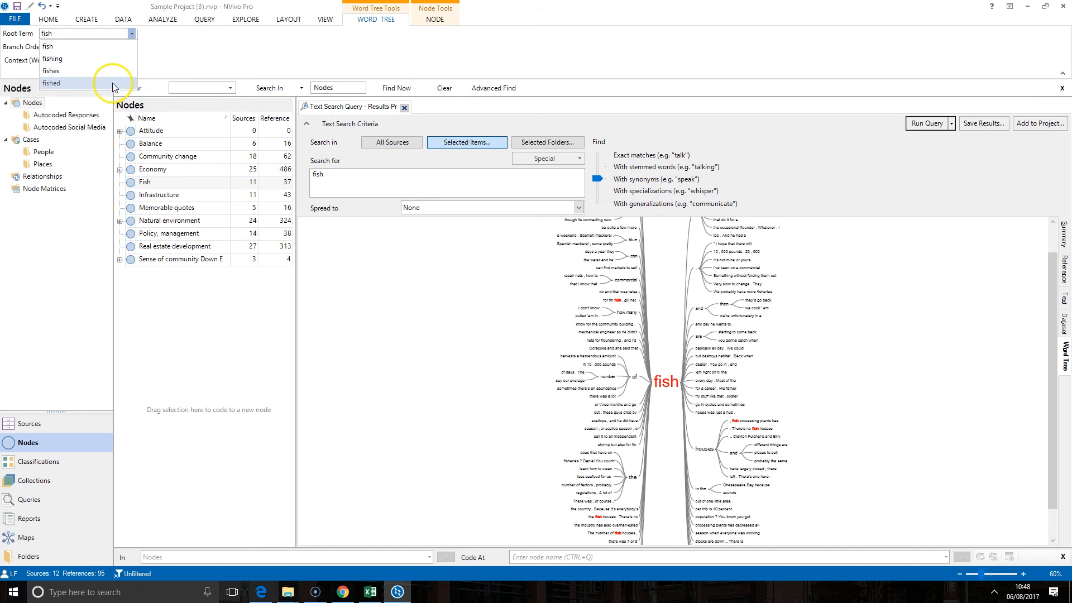
pyautogui.click(161, 56)
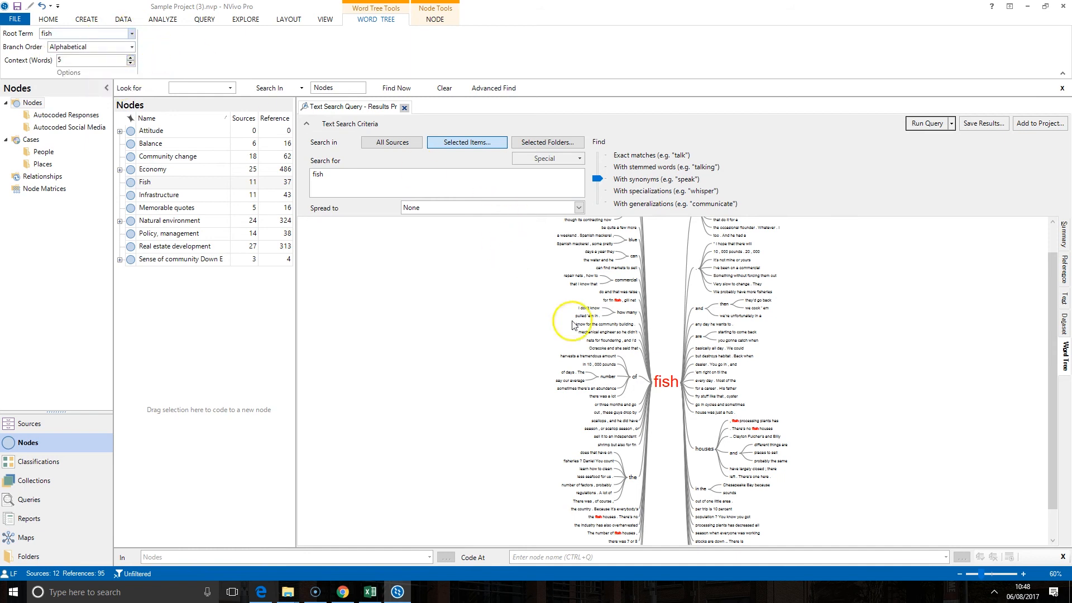
pyautogui.scroll(1, 543, 248)
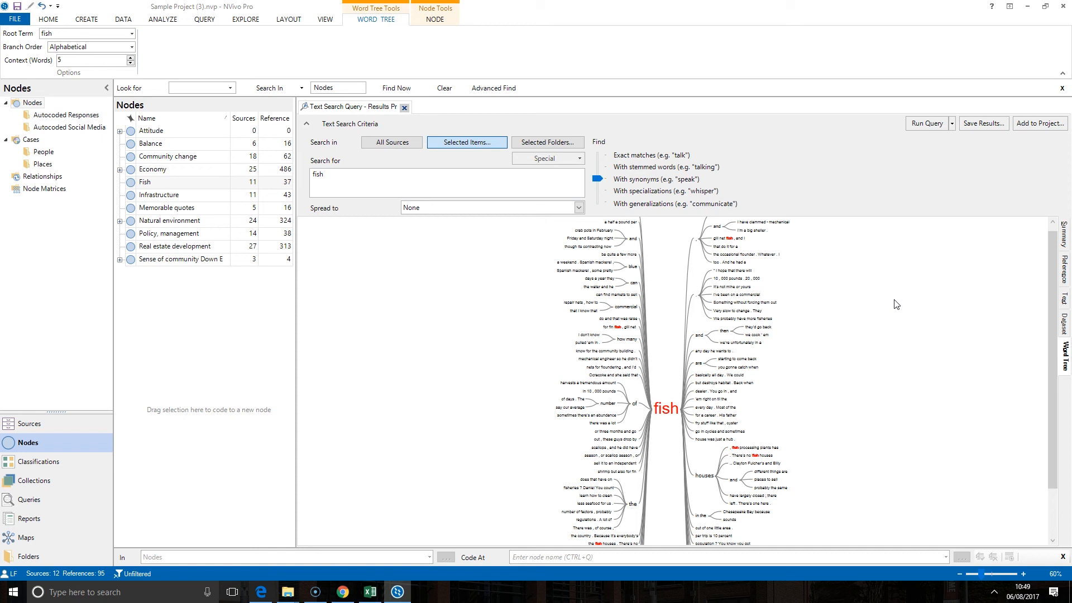
# Step: Run an exact-match search for 'fish AND houses' using the Special AND operator
pyautogui.click(597, 167)
pyautogui.click(600, 162)
pyautogui.click(417, 189)
pyautogui.click(578, 159)
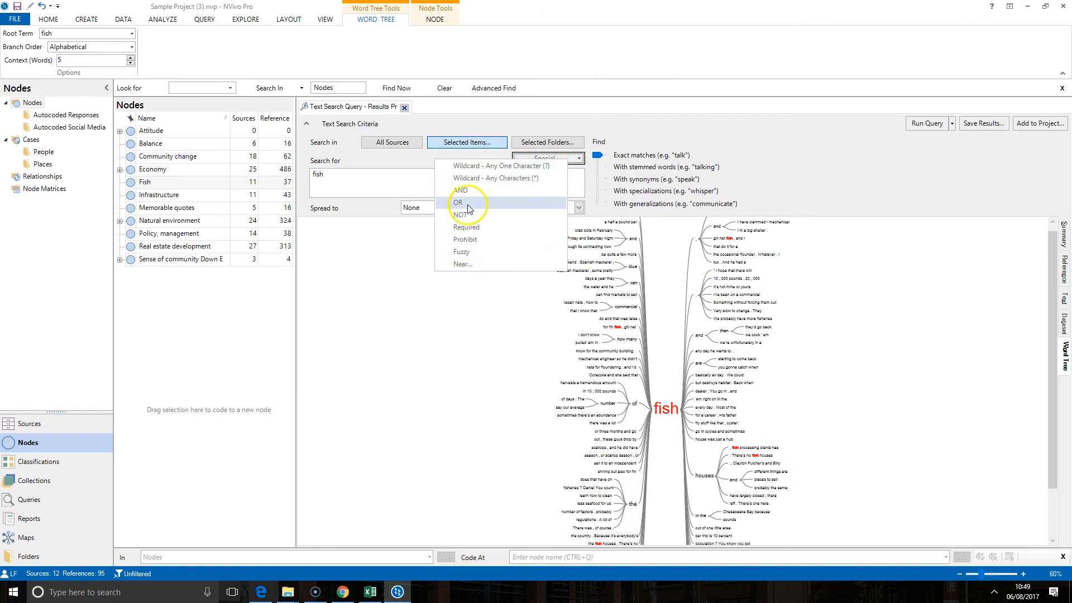
pyautogui.click(483, 190)
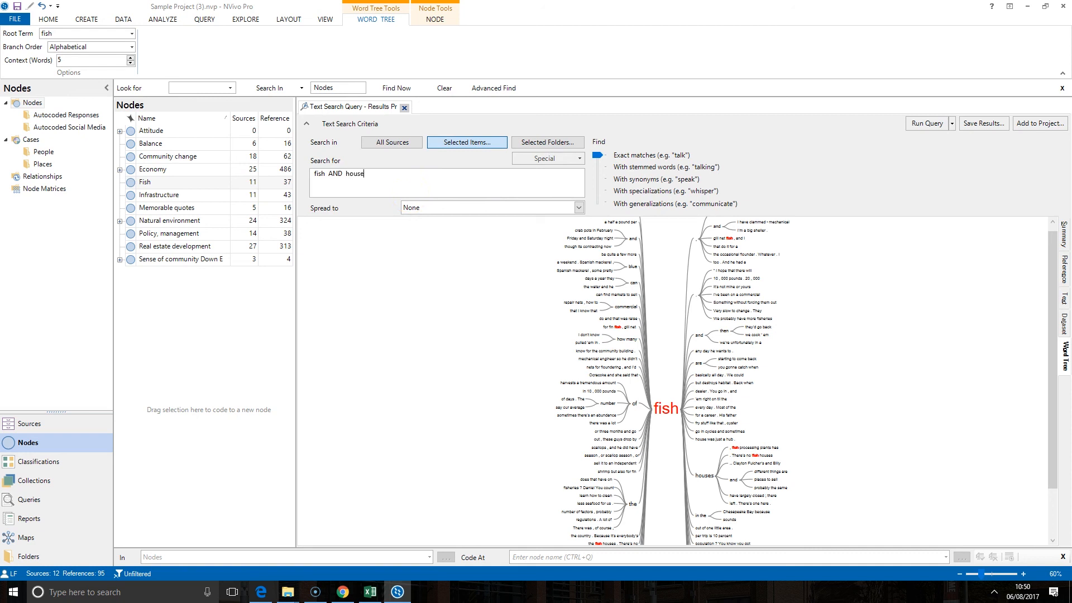
pyautogui.click(925, 123)
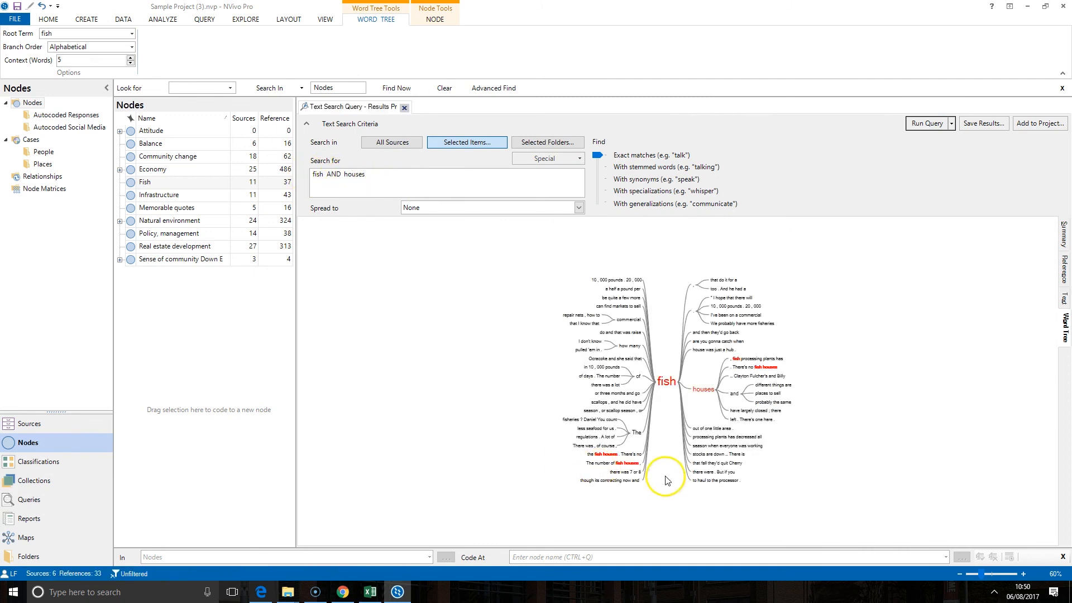
# Step: View the fish AND houses results as a Summary table of six interviews
pyautogui.click(1063, 235)
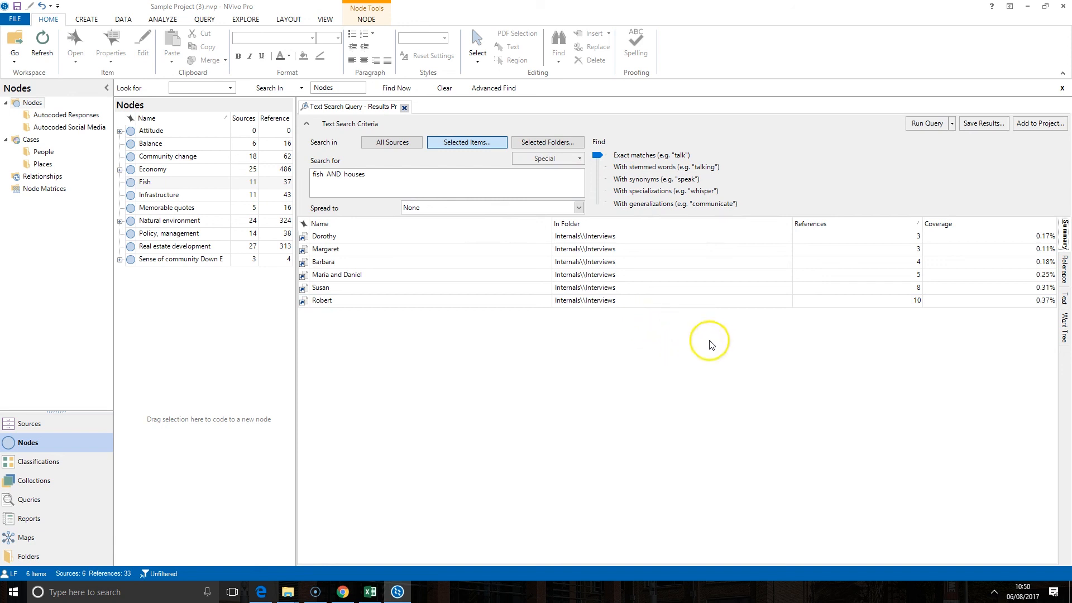
# Step: Add the search to the project as a query named 'Fish houes'
pyautogui.click(1041, 123)
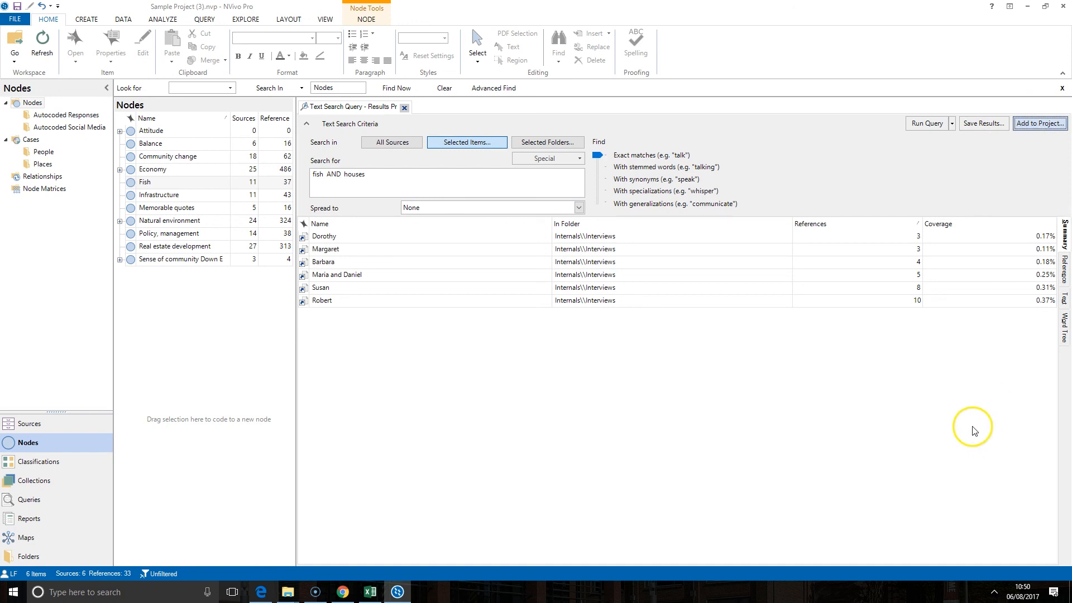
pyautogui.click(521, 203)
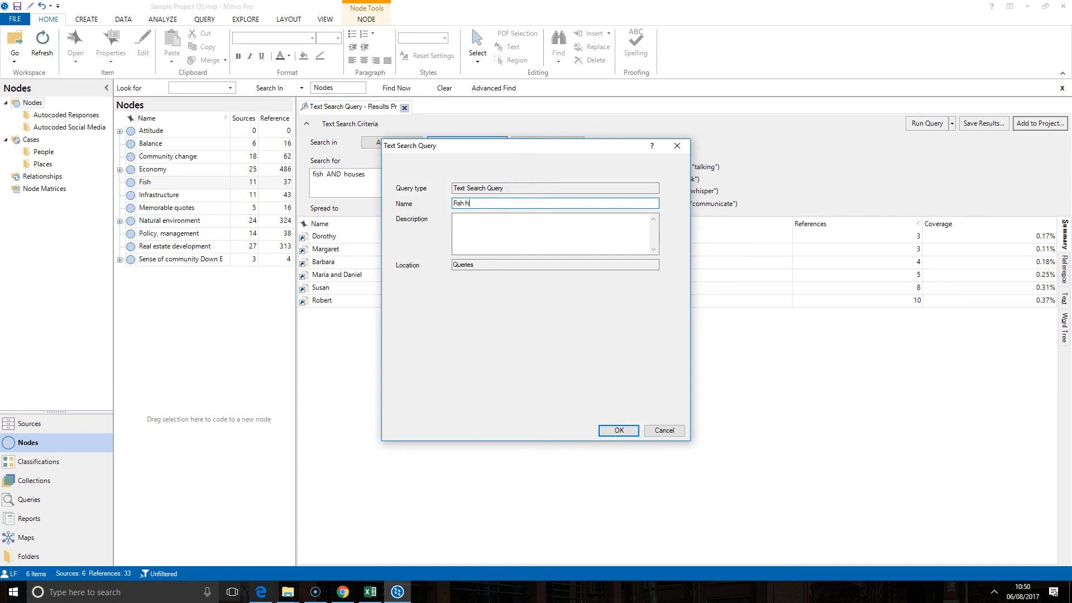
pyautogui.write('Fish houes')
pyautogui.click(607, 428)
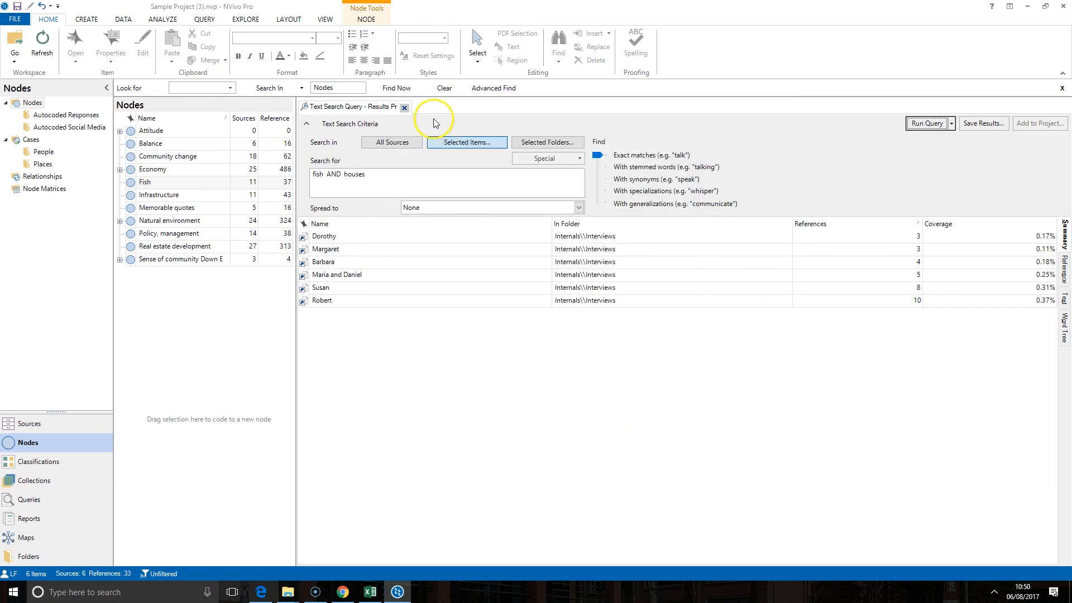
# Step: Close the results, go to Queries, and open the saved 'Fish houes' query
pyautogui.click(404, 107)
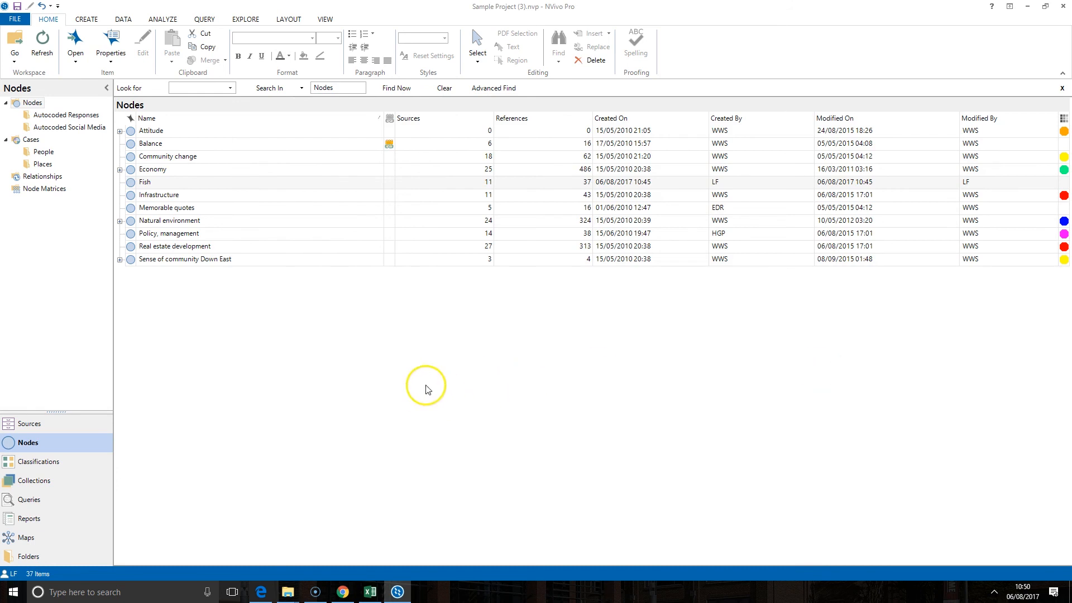
pyautogui.click(75, 499)
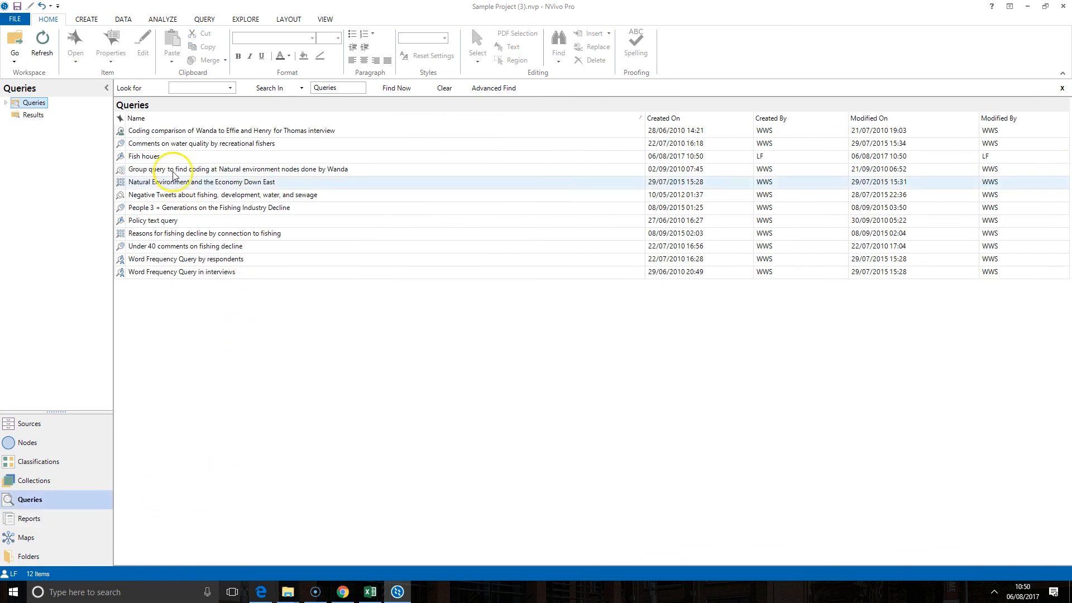
pyautogui.click(143, 157)
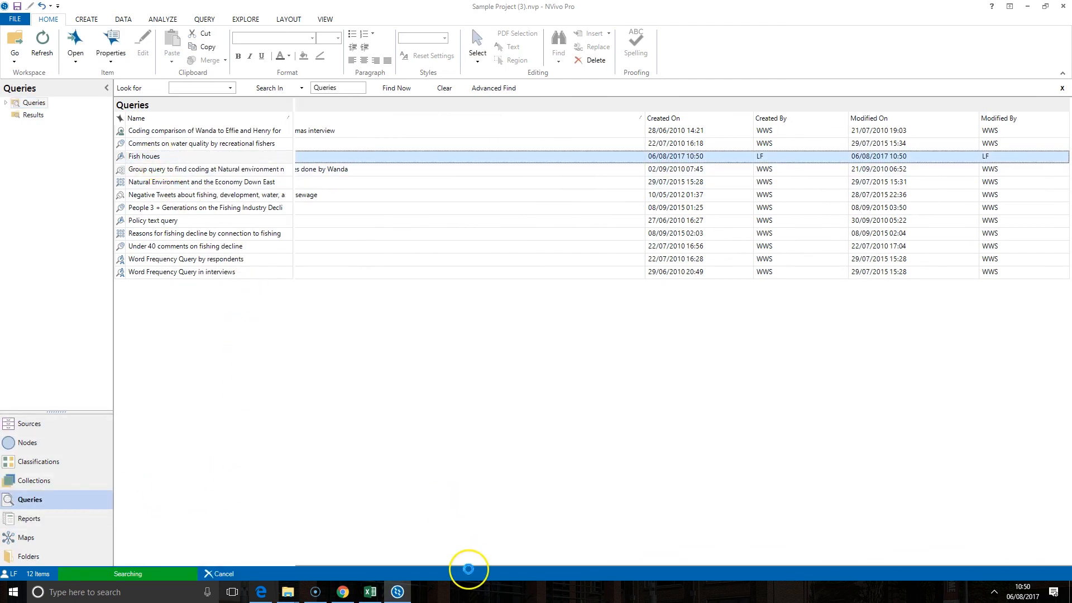